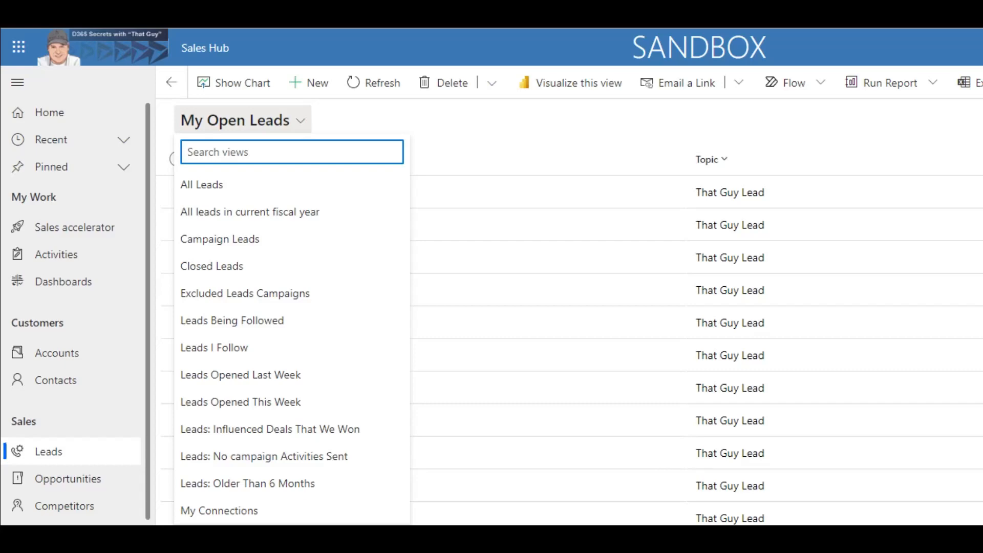
Switch the leads list from My Open Leads to the Open Leads view.
{"action": "left_click", "coordinate": [474, 115]}
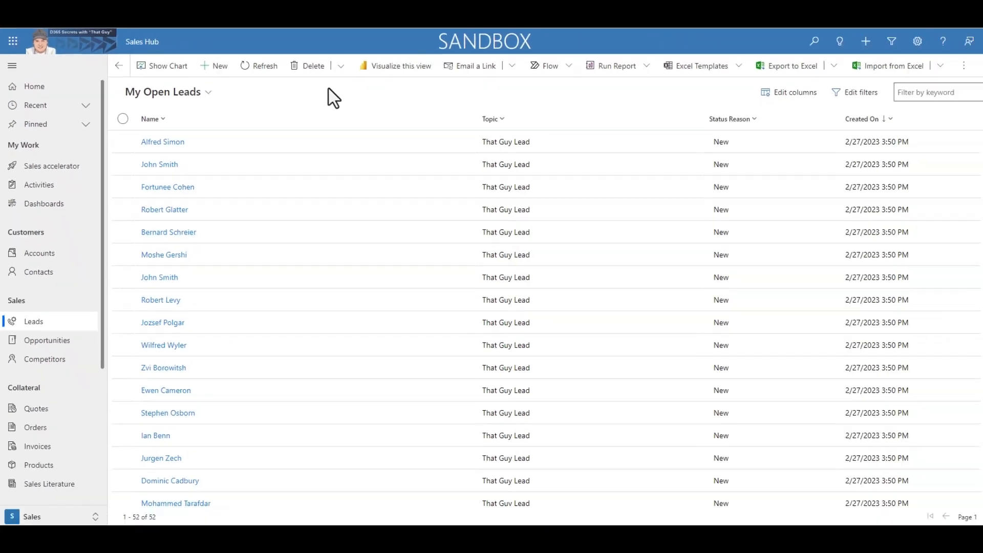
{"action": "left_click", "coordinate": [207, 93]}
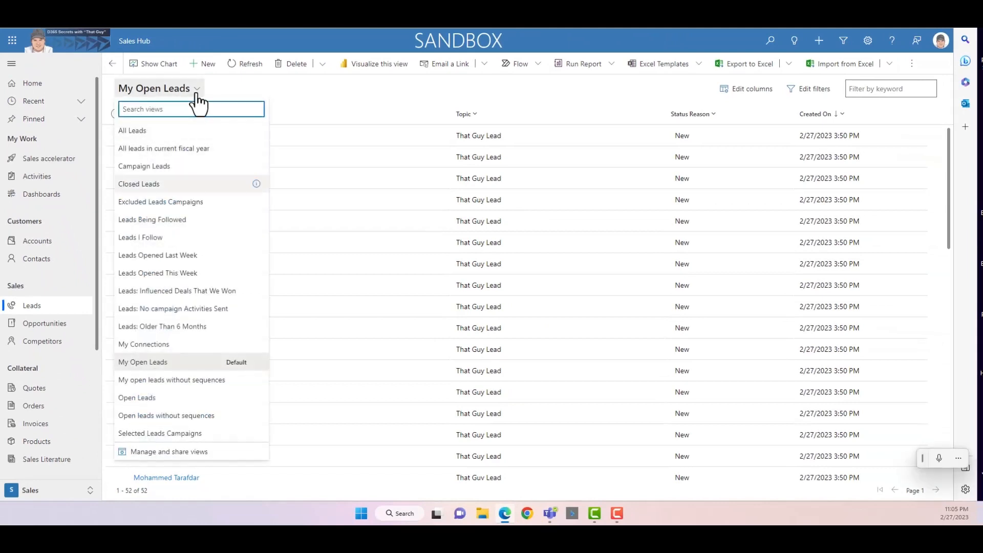
{"action": "left_click", "coordinate": [144, 399]}
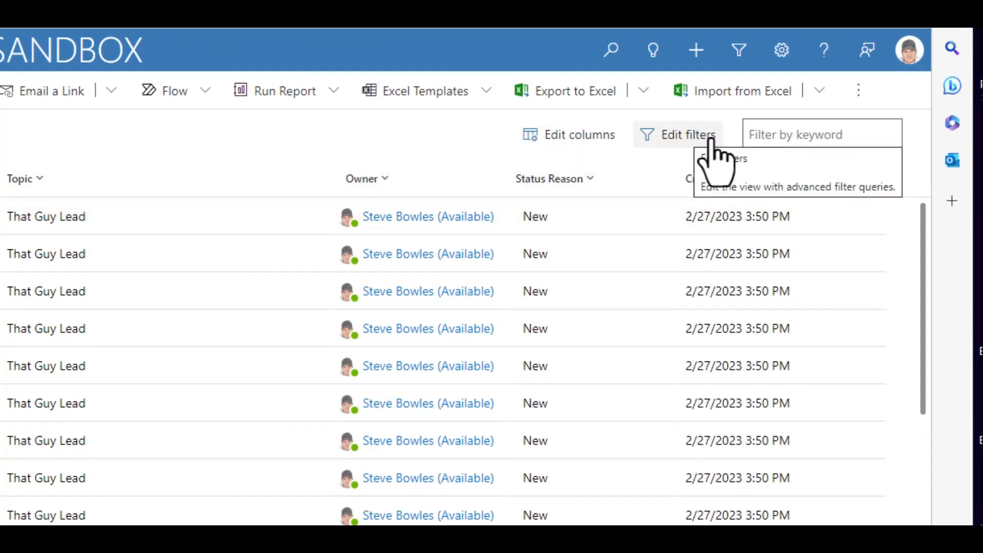
Edit the view's columns and add the lead's City column, not the Address 2 one.
{"action": "left_click", "coordinate": [556, 135]}
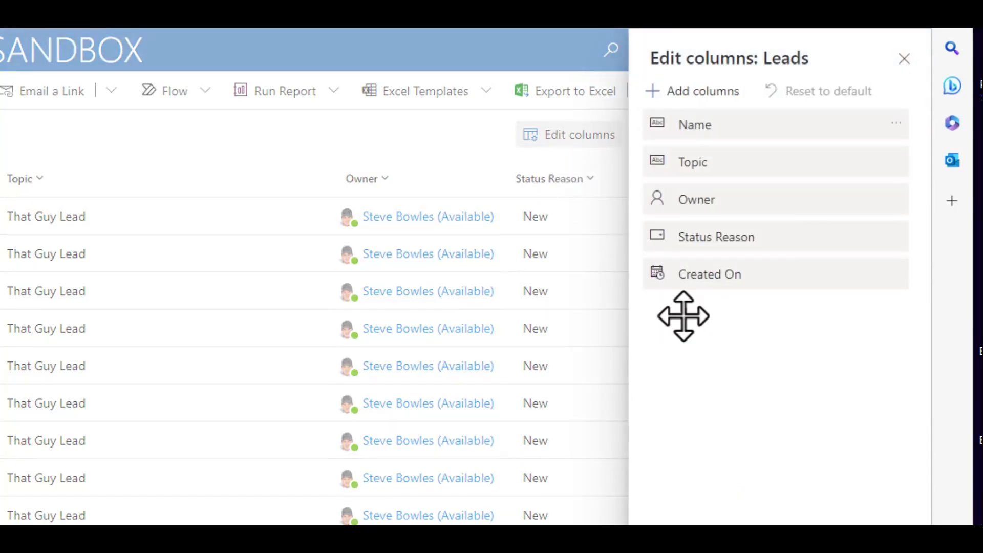
{"action": "left_click", "coordinate": [688, 92]}
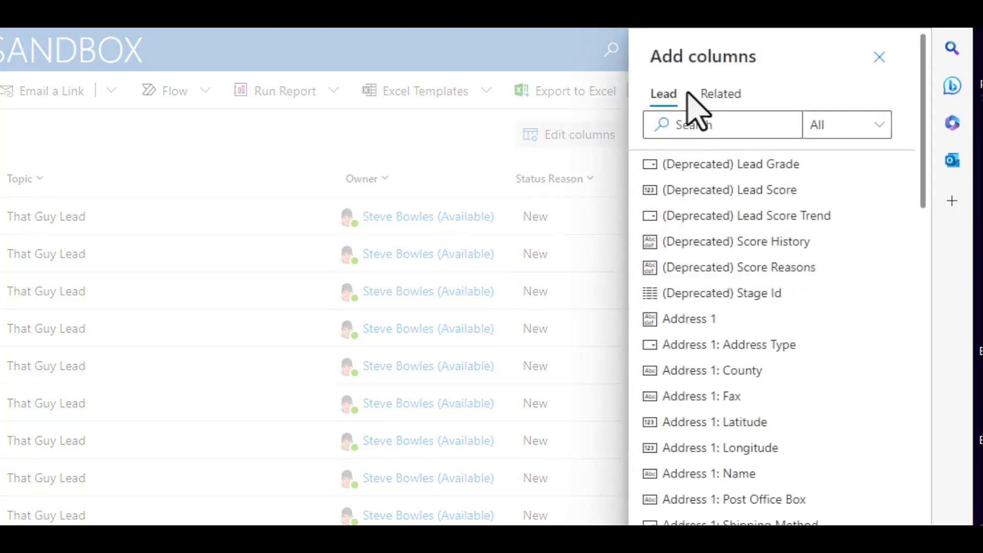
{"action": "left_click", "coordinate": [681, 126]}
{"action": "type", "text": "city"}
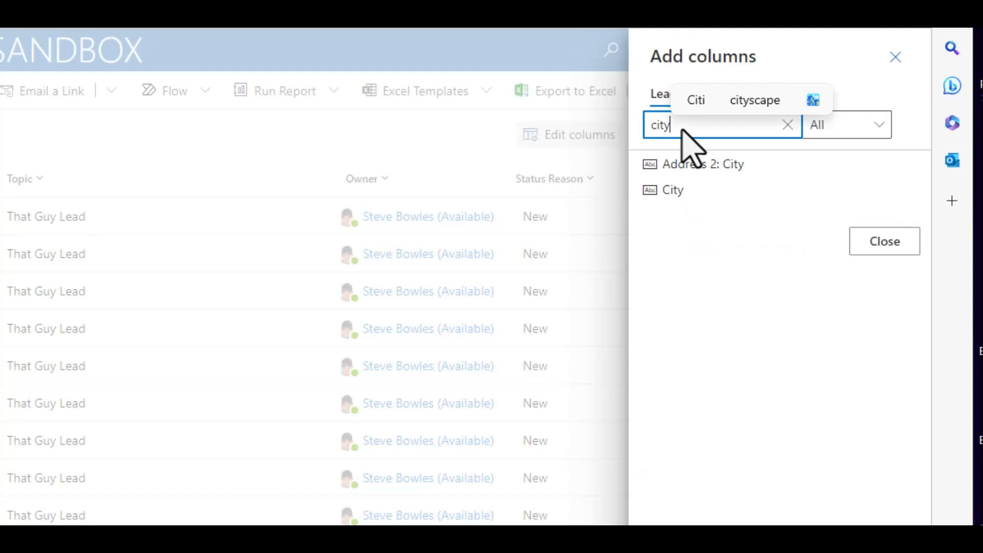
{"action": "left_click", "coordinate": [675, 192]}
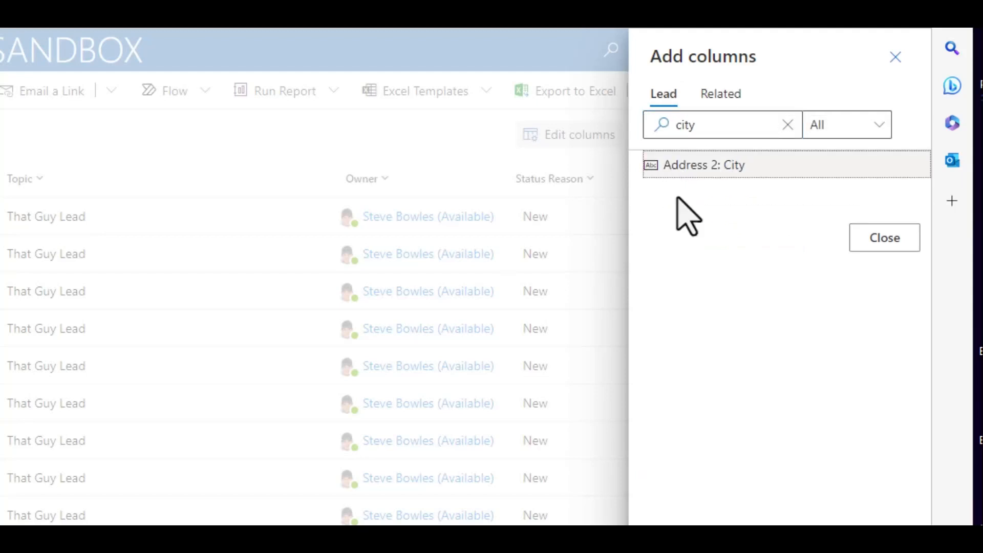
Add the Job Title and Email columns to the view and return to the column list.
{"action": "left_click", "coordinate": [788, 125]}
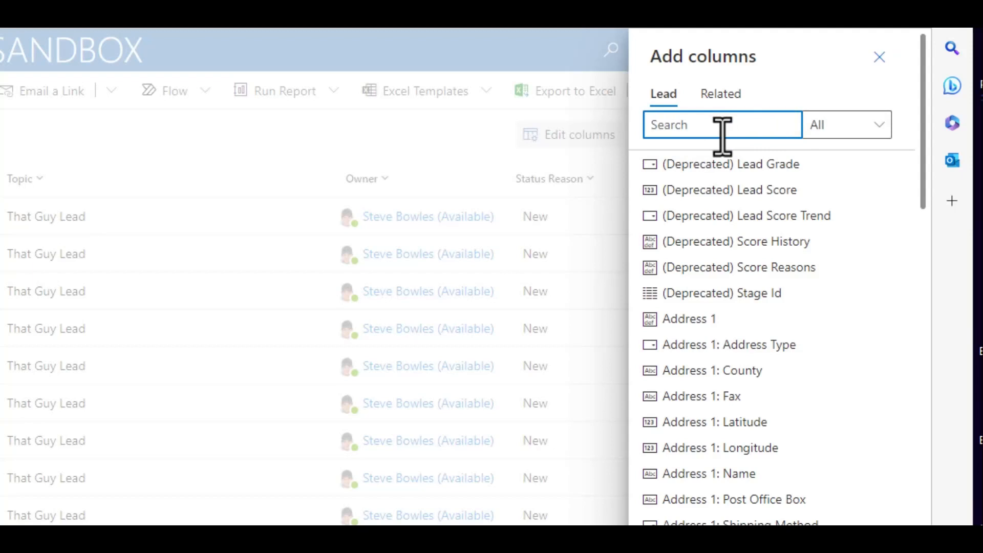
{"action": "type", "text": "job"}
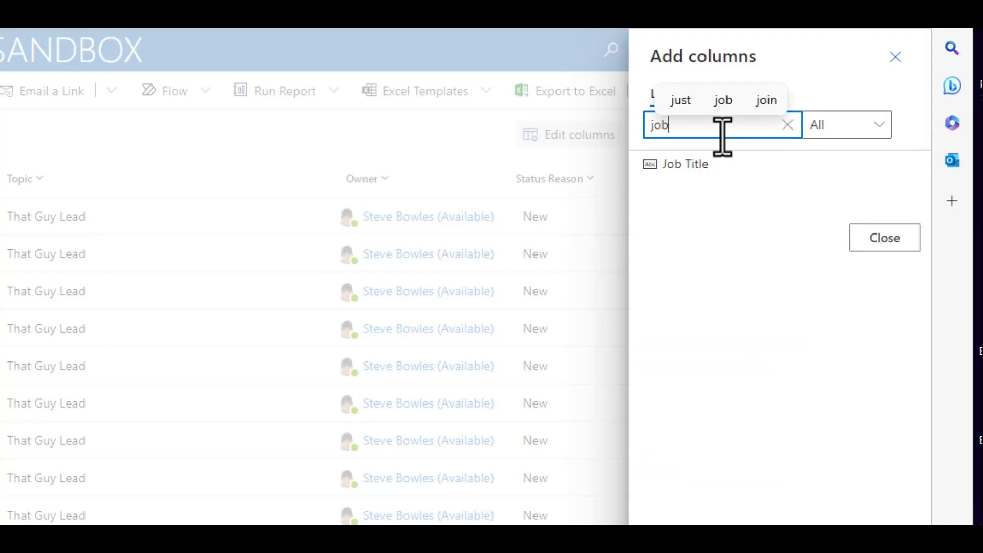
{"action": "left_click", "coordinate": [698, 164]}
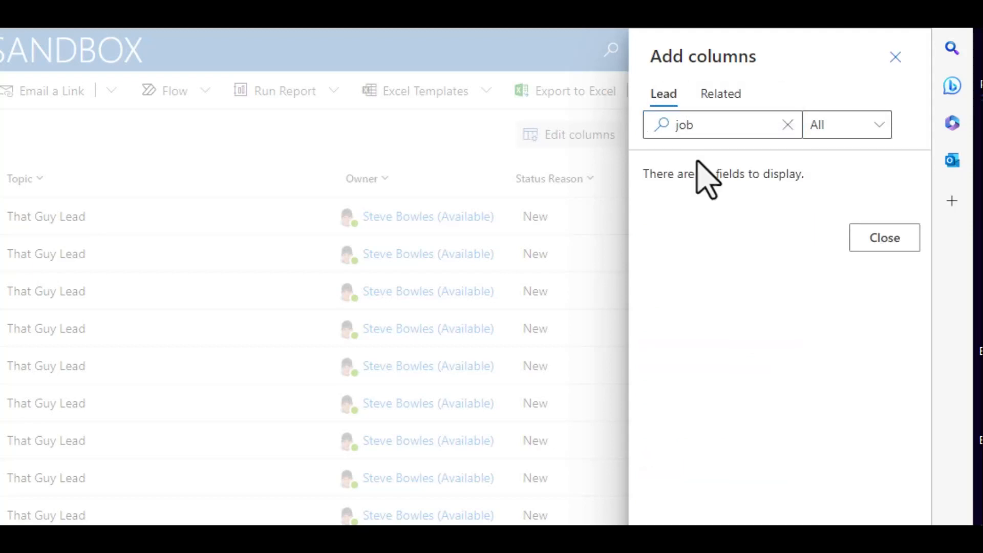
{"action": "left_click", "coordinate": [787, 125]}
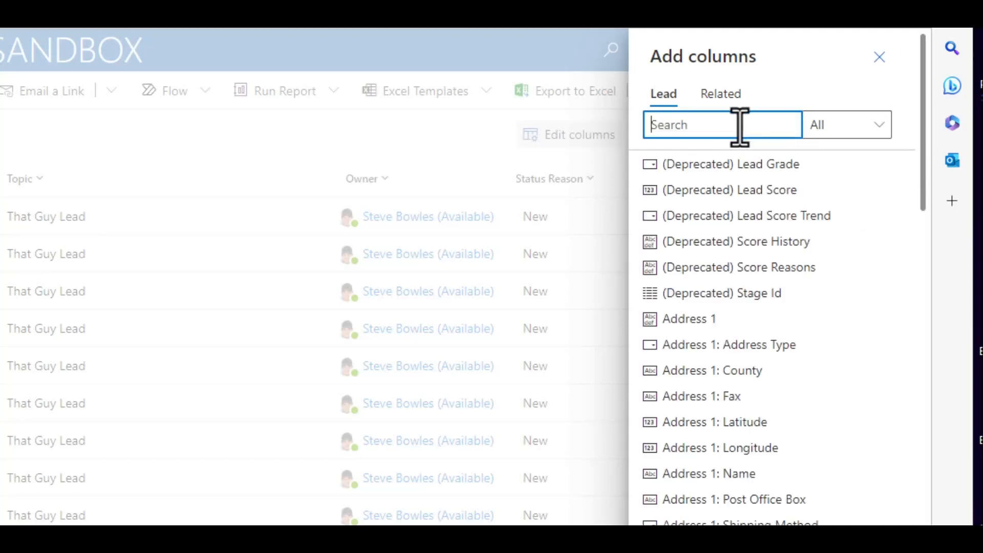
{"action": "type", "text": "em"}
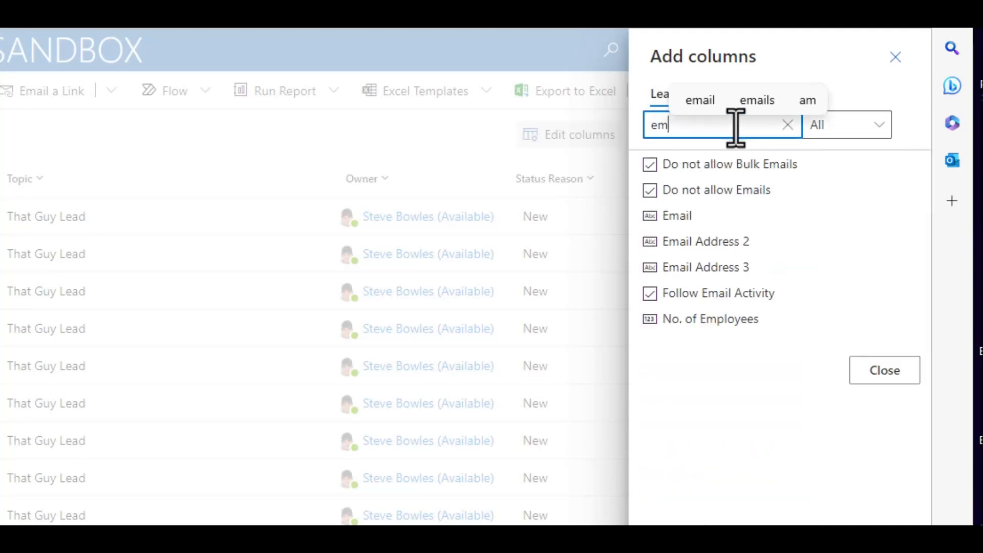
{"action": "left_click", "coordinate": [677, 215]}
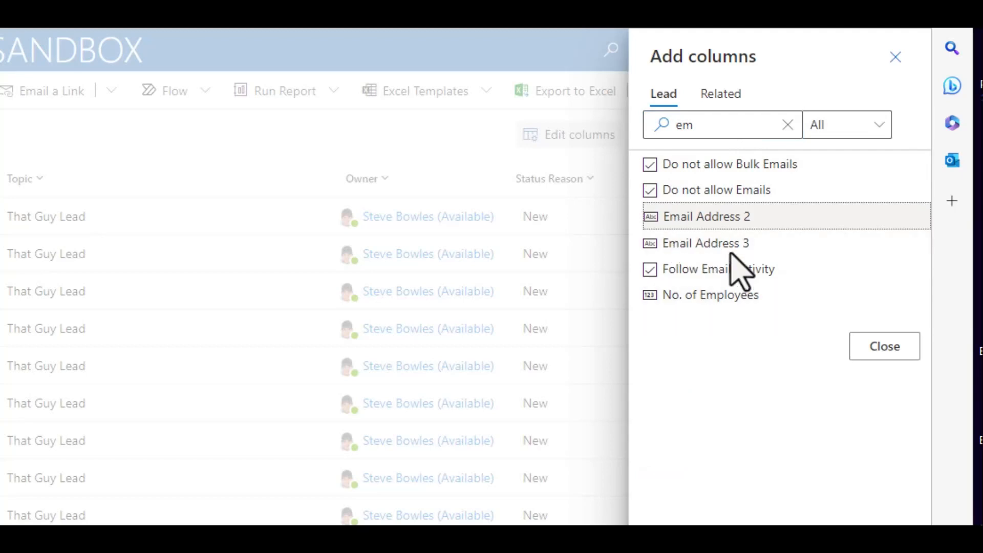
{"action": "left_click", "coordinate": [864, 346]}
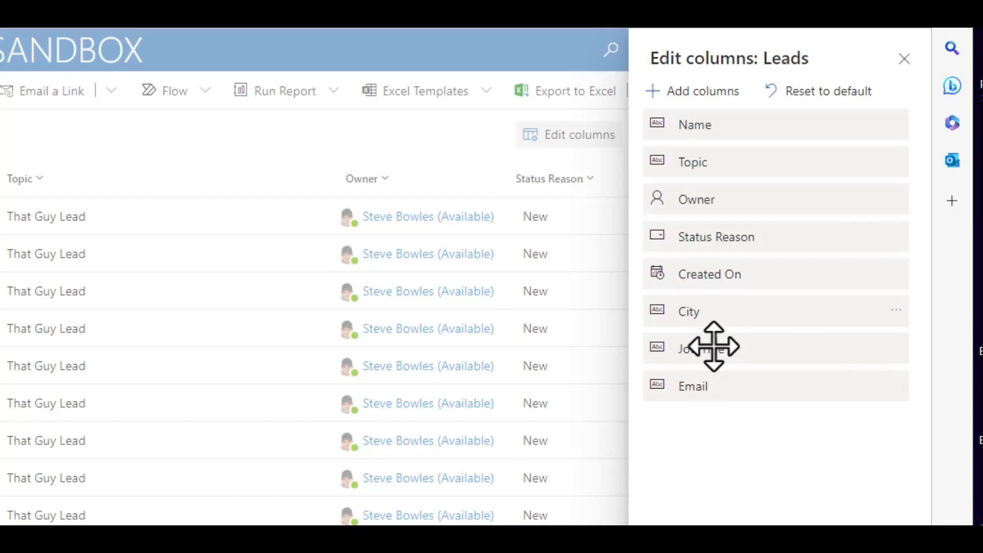
Reorder the columns so Job Title and City follow Name and Owner comes last.
{"action": "left_click_drag", "start_coordinate": [714, 346], "coordinate": [720, 139]}
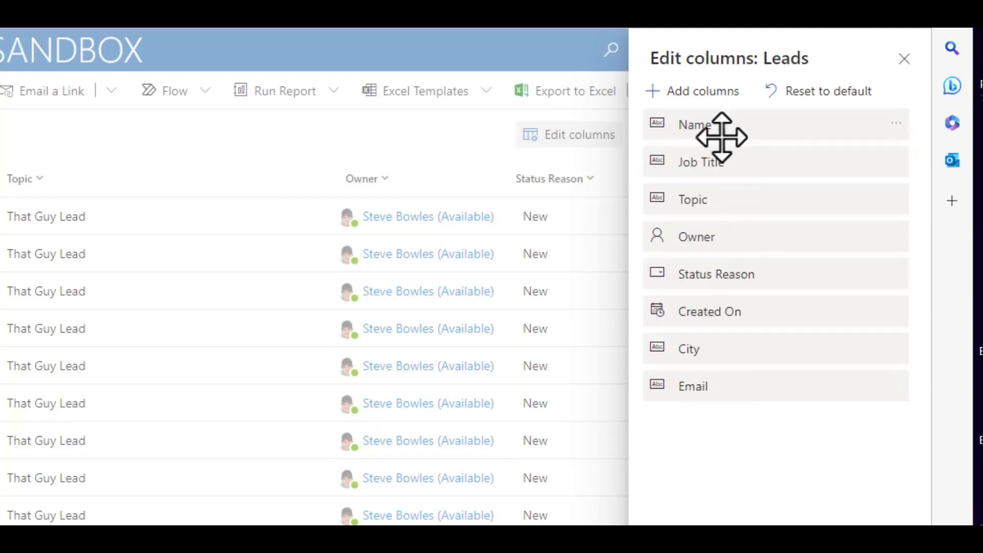
{"action": "left_click_drag", "start_coordinate": [750, 246], "coordinate": [737, 417]}
{"action": "left_click_drag", "start_coordinate": [724, 316], "coordinate": [731, 215]}
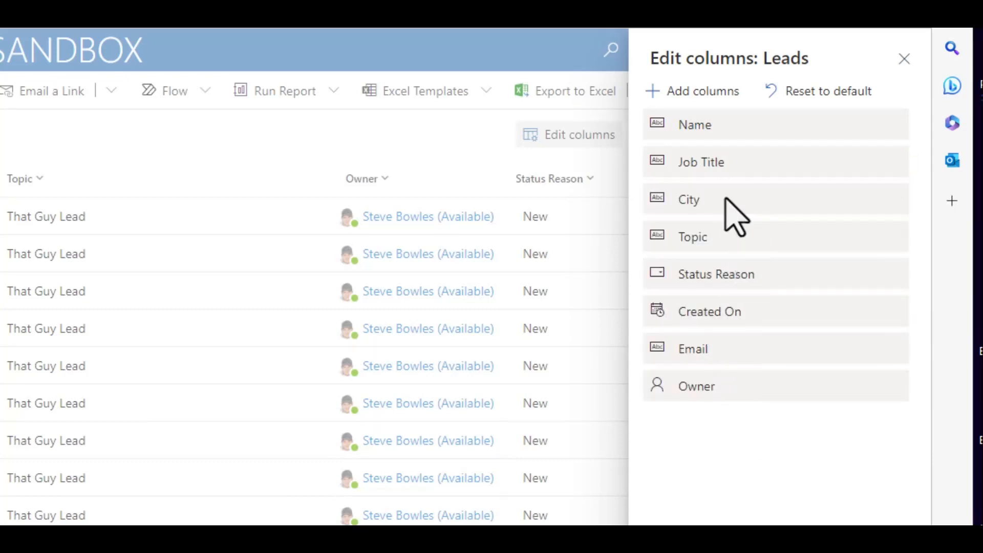
Remove the Topic column, then place Status Reason before Owner and Email after Job Title, and apply the column changes.
{"action": "left_click", "coordinate": [896, 236]}
{"action": "left_click", "coordinate": [818, 266]}
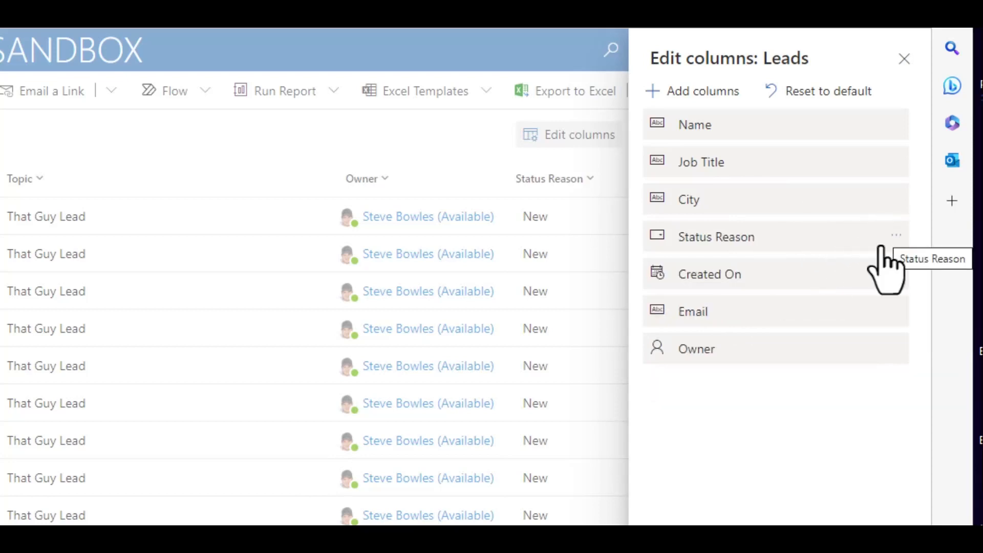
{"action": "left_click_drag", "start_coordinate": [834, 235], "coordinate": [816, 325]}
{"action": "left_click_drag", "start_coordinate": [737, 263], "coordinate": [731, 180]}
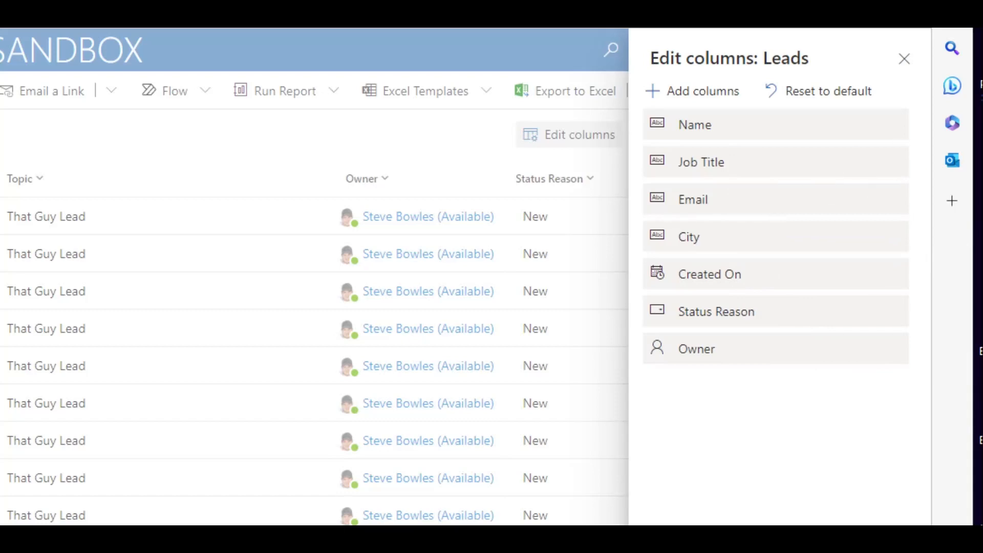
{"action": "left_click", "coordinate": [867, 489]}
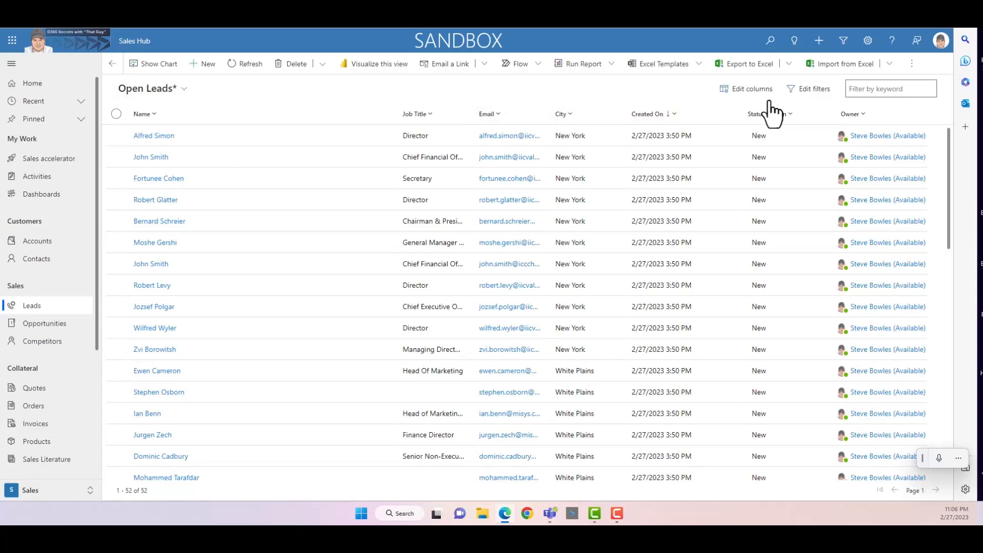
Add a filter row on the City field below the Status condition of the leads view.
{"action": "left_click", "coordinate": [806, 91]}
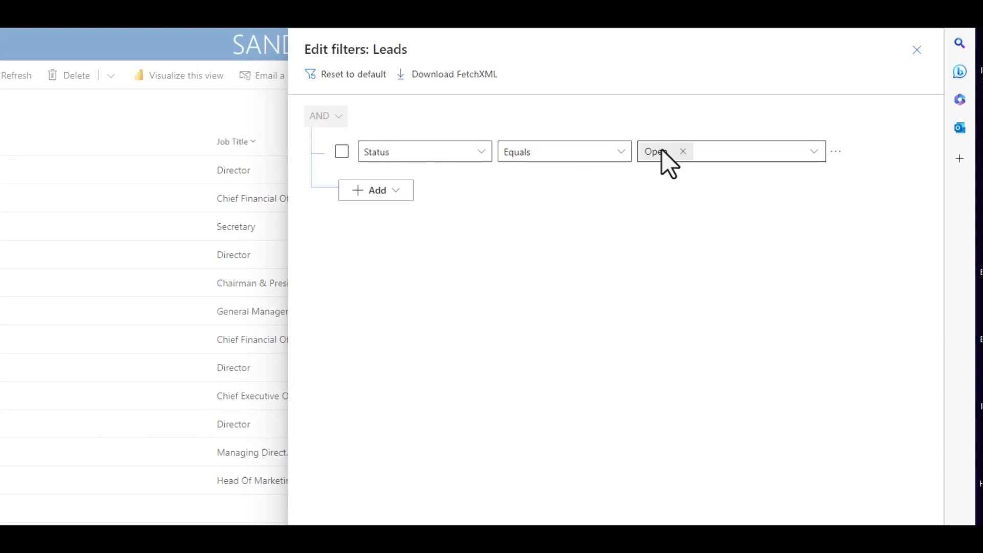
{"action": "left_click", "coordinate": [395, 192]}
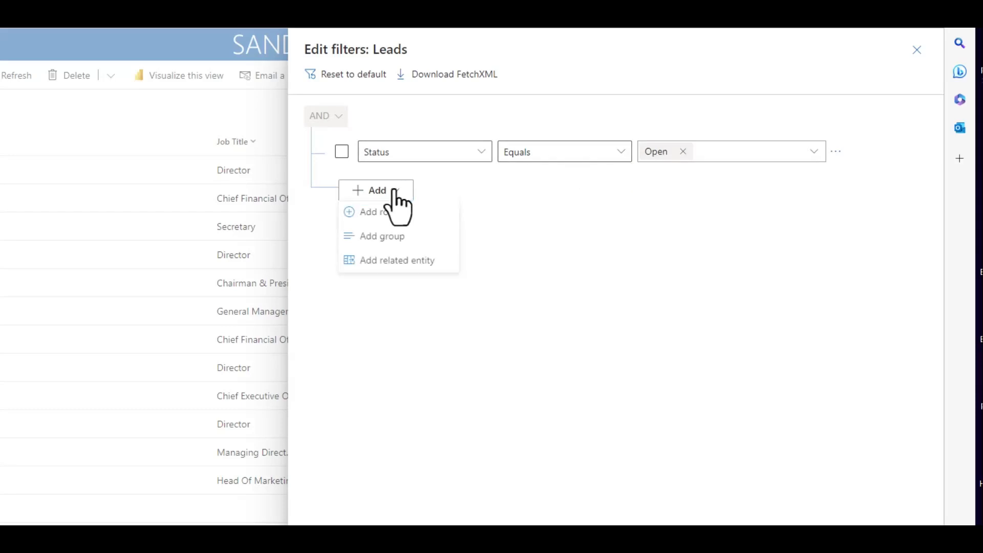
{"action": "left_click", "coordinate": [379, 213]}
{"action": "left_click", "coordinate": [381, 202]}
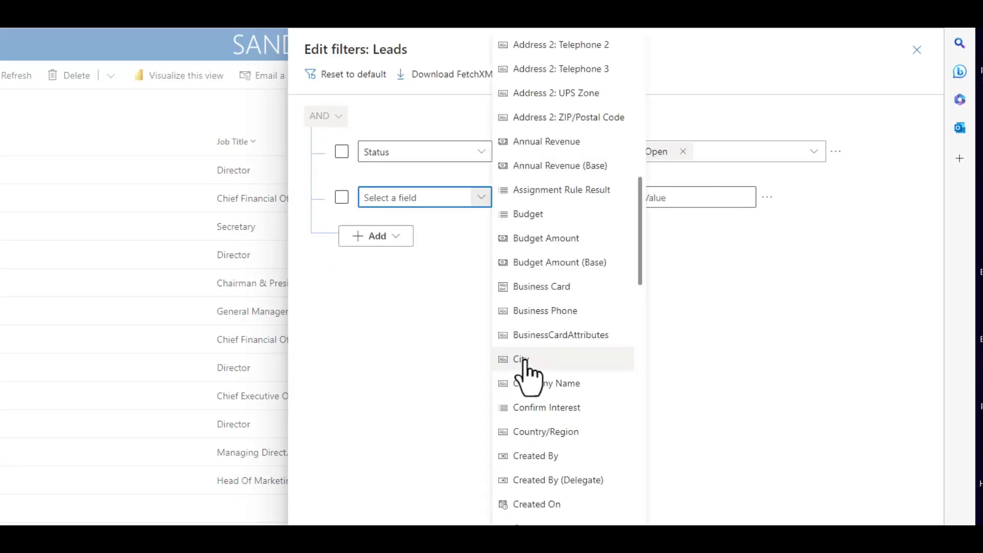
{"action": "left_click", "coordinate": [524, 360]}
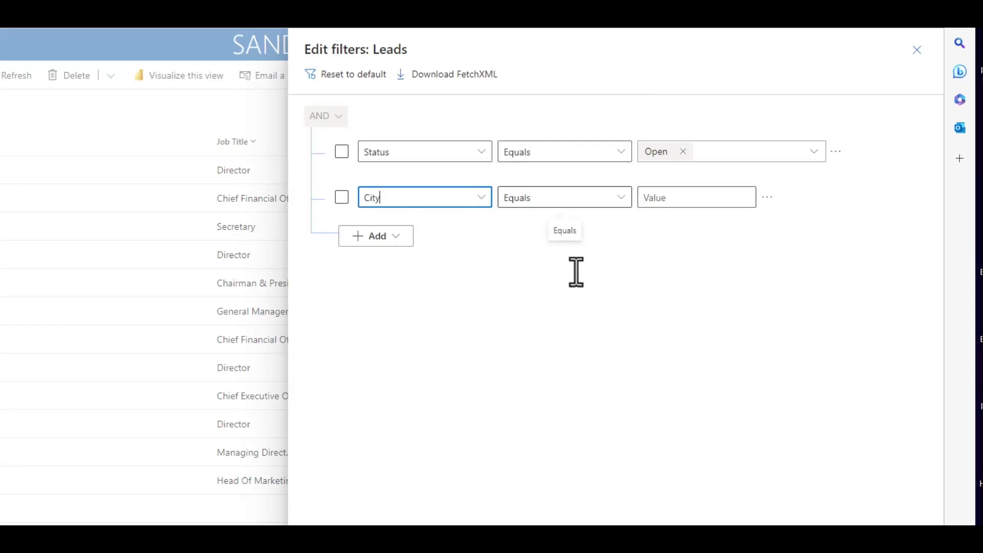
Set the City condition to Begins with "New" and apply the filters to the view.
{"action": "left_click", "coordinate": [620, 197]}
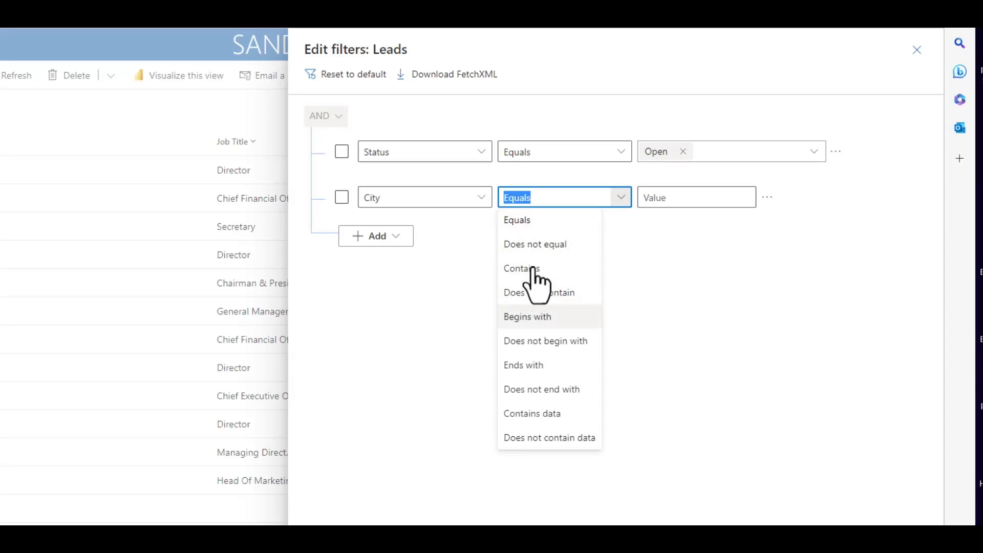
{"action": "left_click", "coordinate": [527, 317]}
{"action": "left_click", "coordinate": [675, 194]}
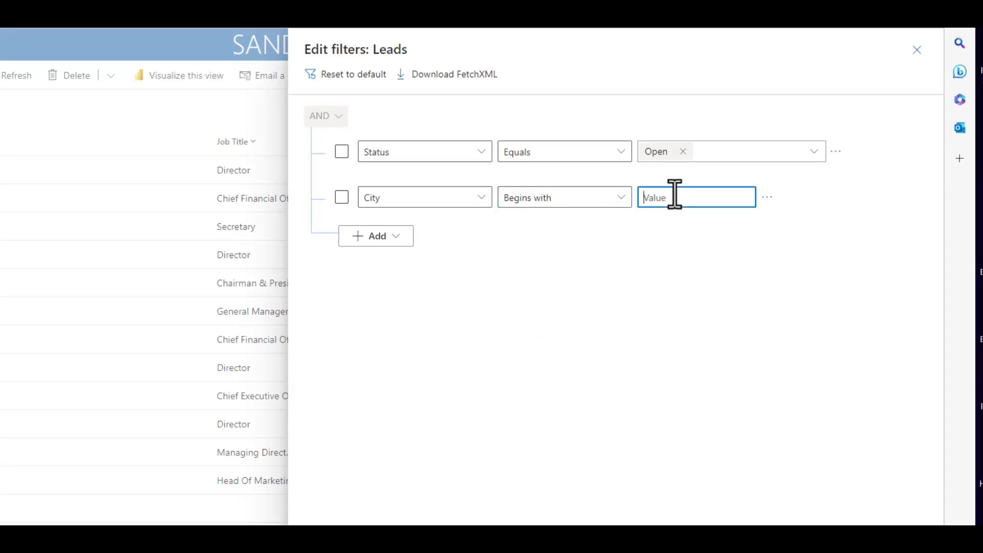
{"action": "type", "text": "New"}
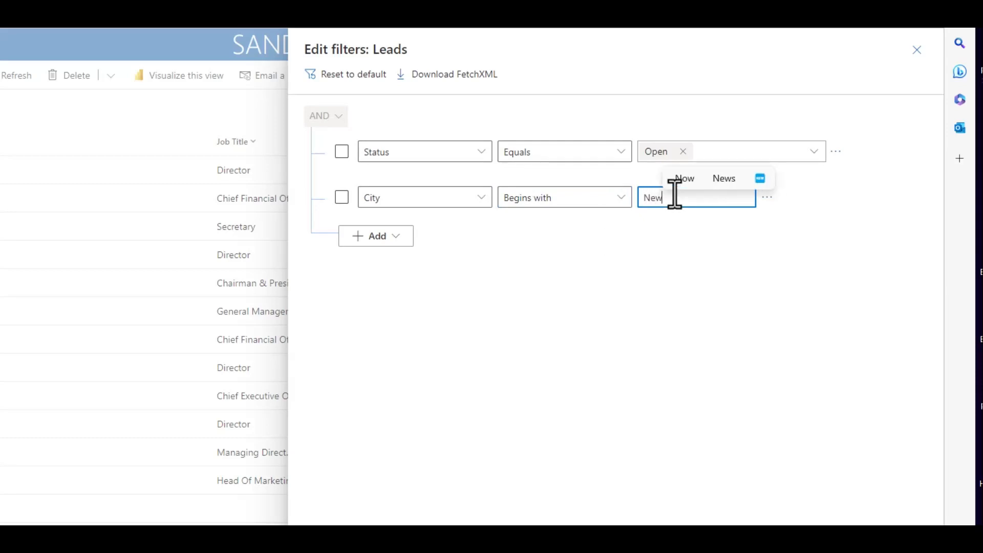
{"action": "left_click", "coordinate": [824, 543]}
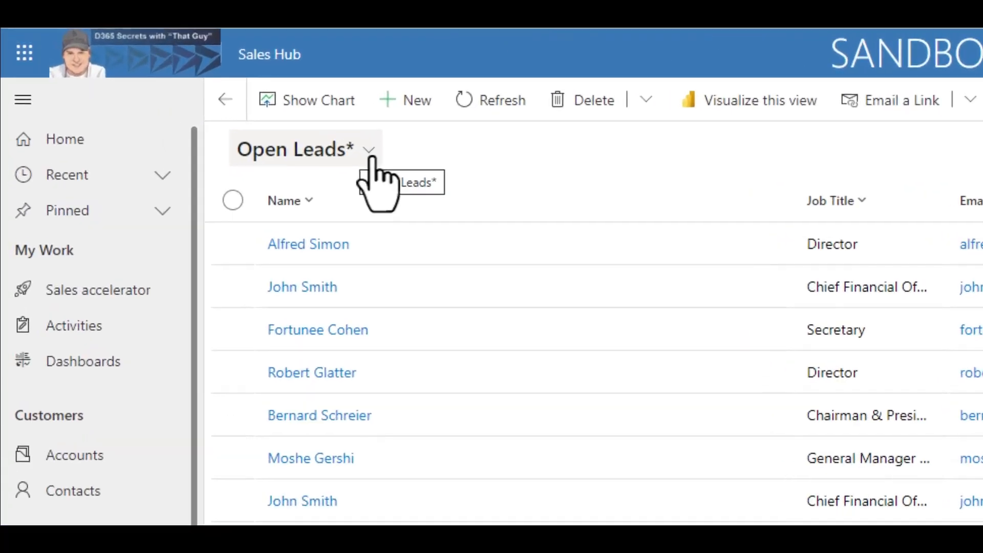
Save the modified view as a new view named "Open Leads New York".
{"action": "left_click", "coordinate": [370, 159]}
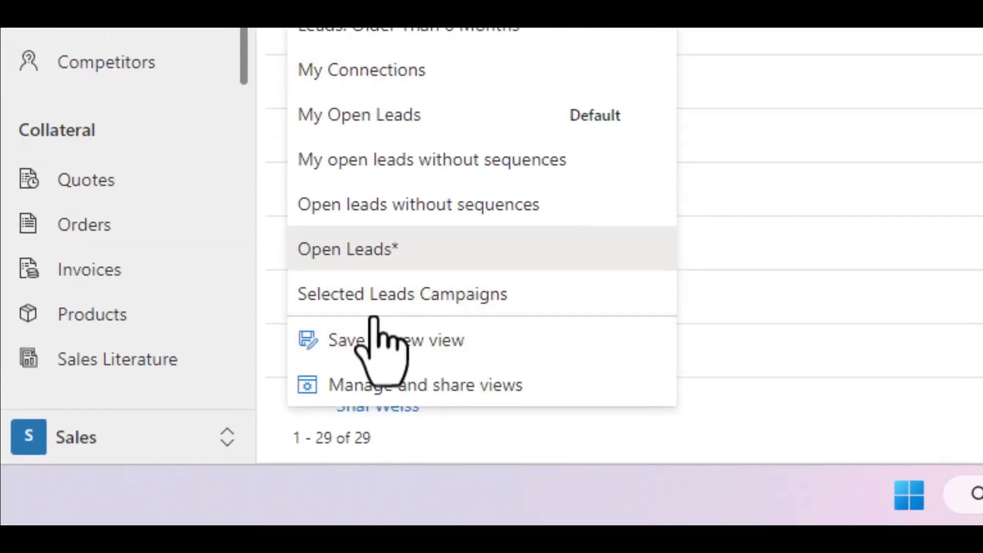
{"action": "left_click", "coordinate": [422, 339]}
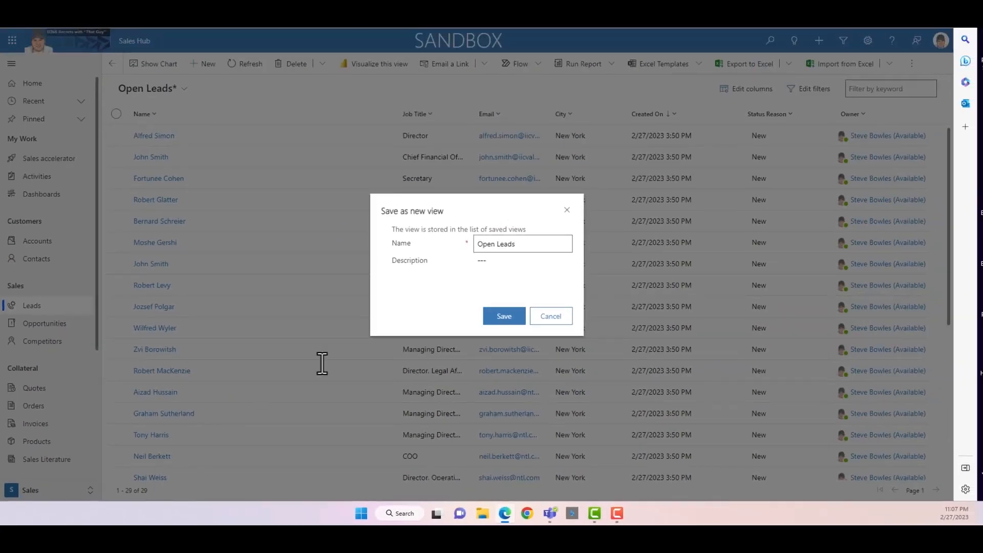
{"action": "left_click", "coordinate": [809, 84]}
{"action": "type", "text": "New"}
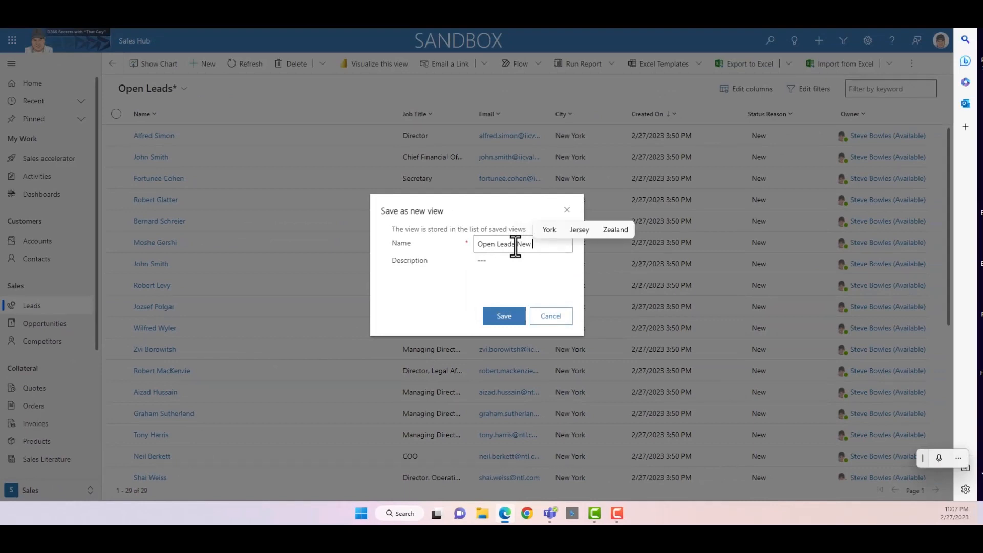
{"action": "type", "text": " Yore"}
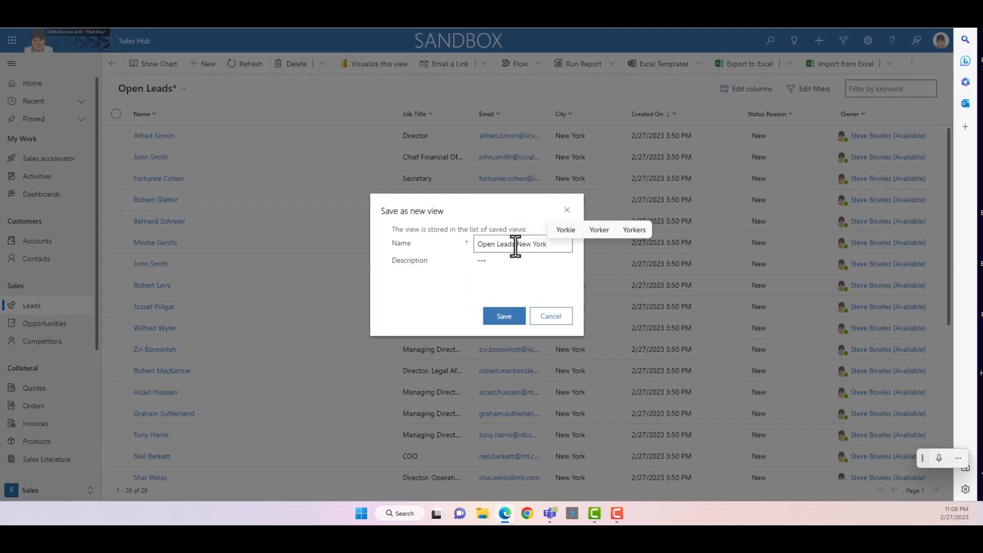
{"action": "left_click", "coordinate": [504, 317]}
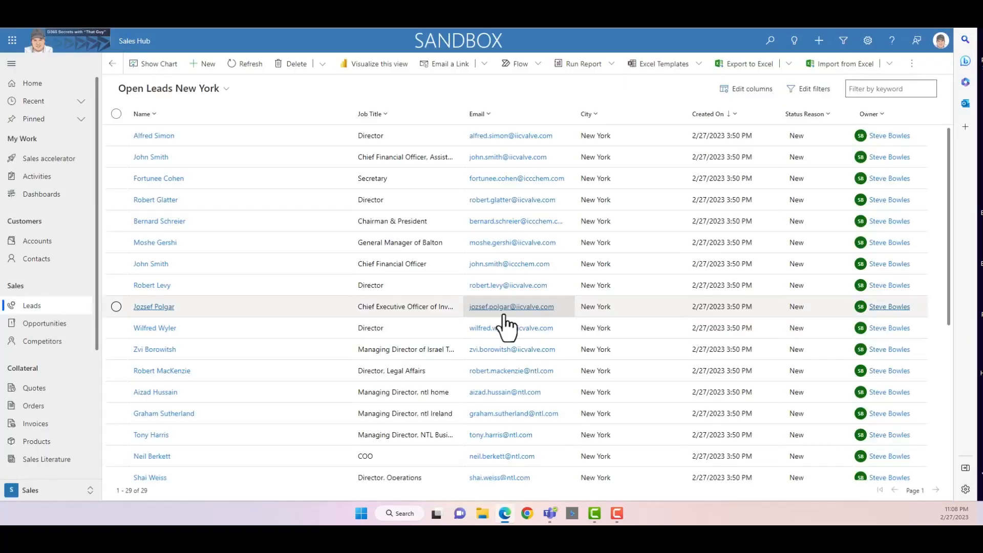
{"action": "left_click", "coordinate": [213, 88]}
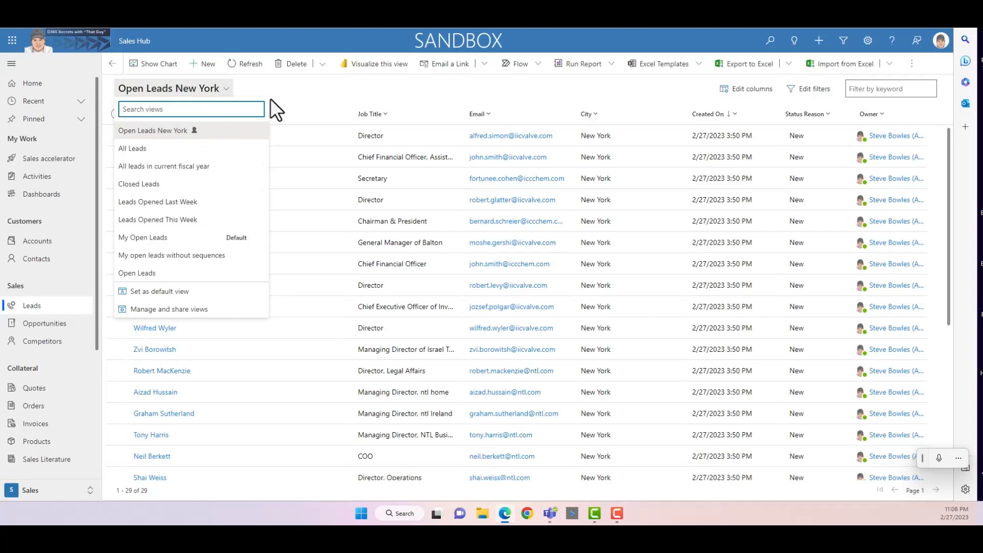
{"action": "left_click", "coordinate": [295, 90]}
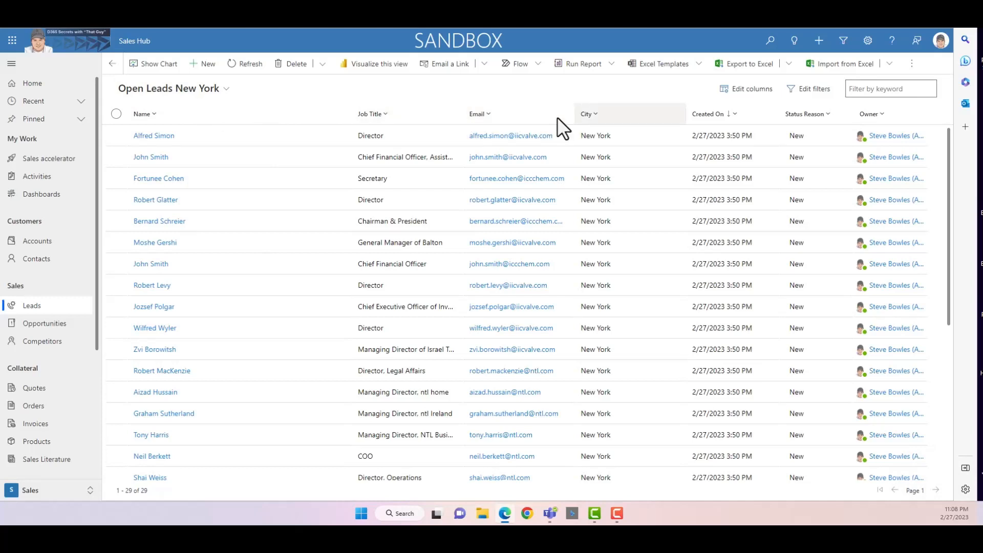
Open the management of the leads views and hide the views "All leads in current fiscal year" and "All Leads".
{"action": "left_click", "coordinate": [223, 94]}
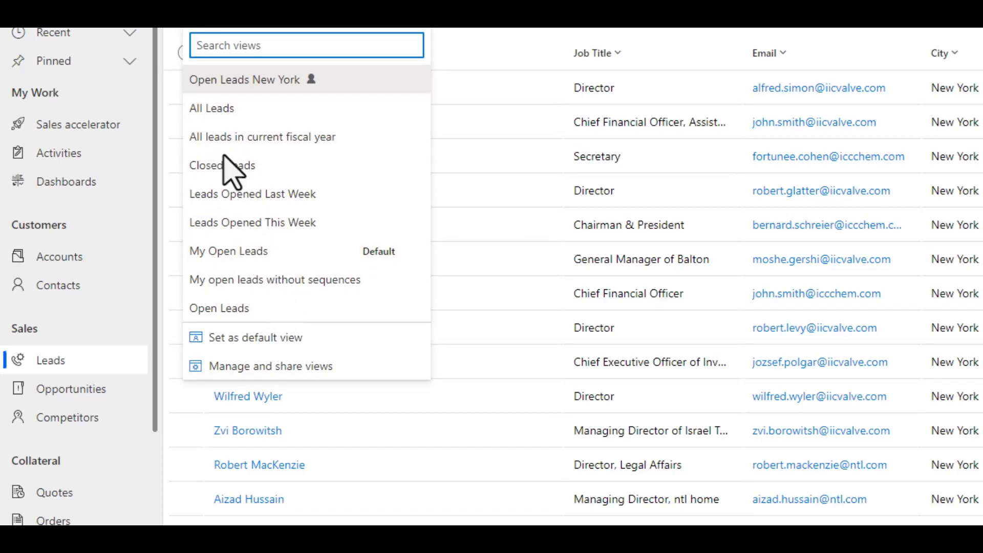
{"action": "left_click", "coordinate": [263, 368]}
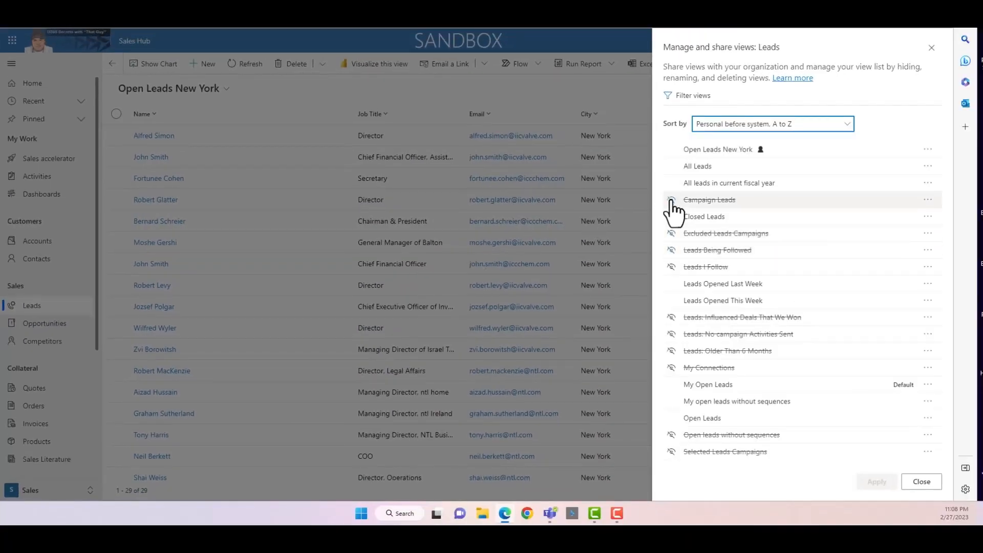
{"action": "left_click", "coordinate": [671, 200]}
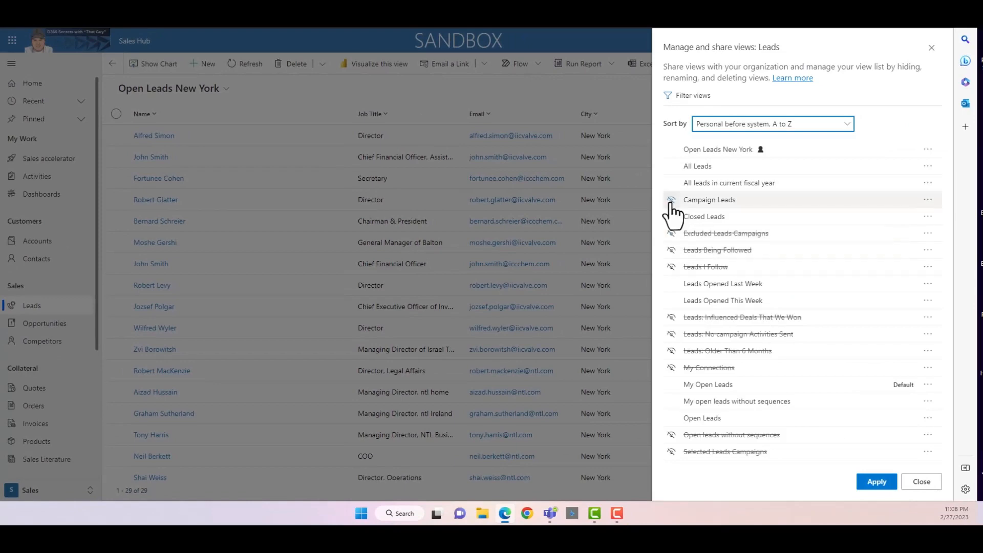
{"action": "left_click", "coordinate": [671, 200]}
{"action": "left_click", "coordinate": [671, 183]}
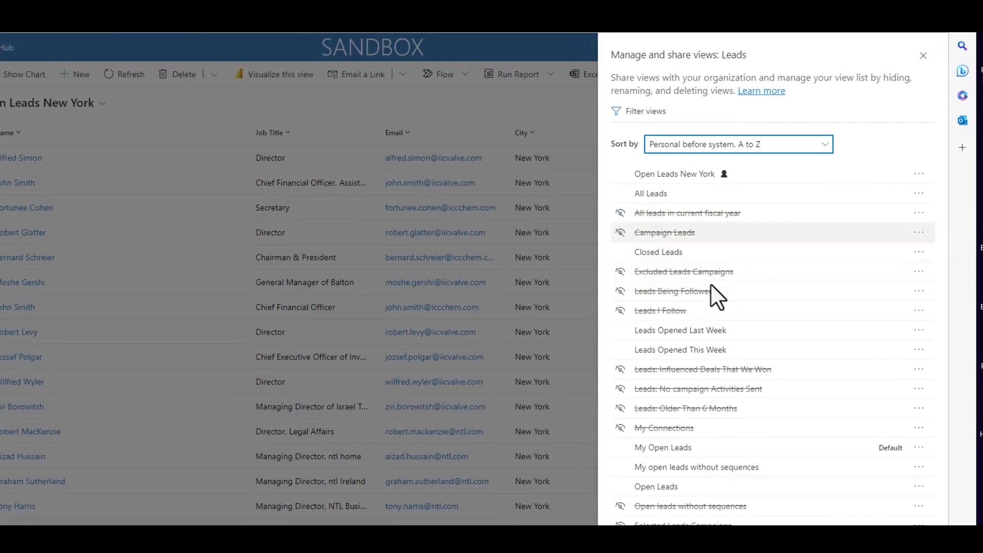
{"action": "left_click", "coordinate": [621, 195]}
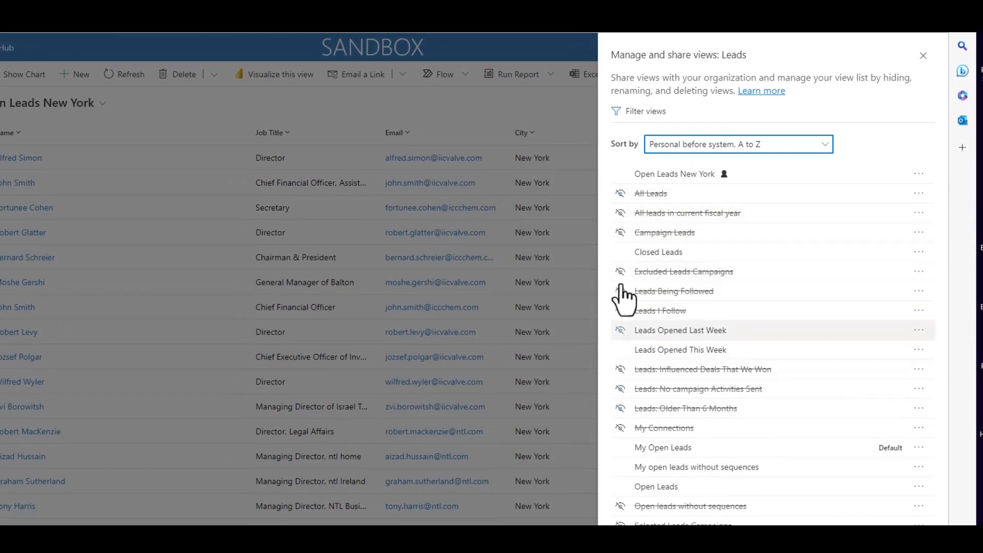
Hide the views Leads Opened Last Week, Leads Opened This Week, My open leads without sequences and Closed Leads, and apply the changes.
{"action": "left_click", "coordinate": [621, 331]}
{"action": "left_click", "coordinate": [621, 350]}
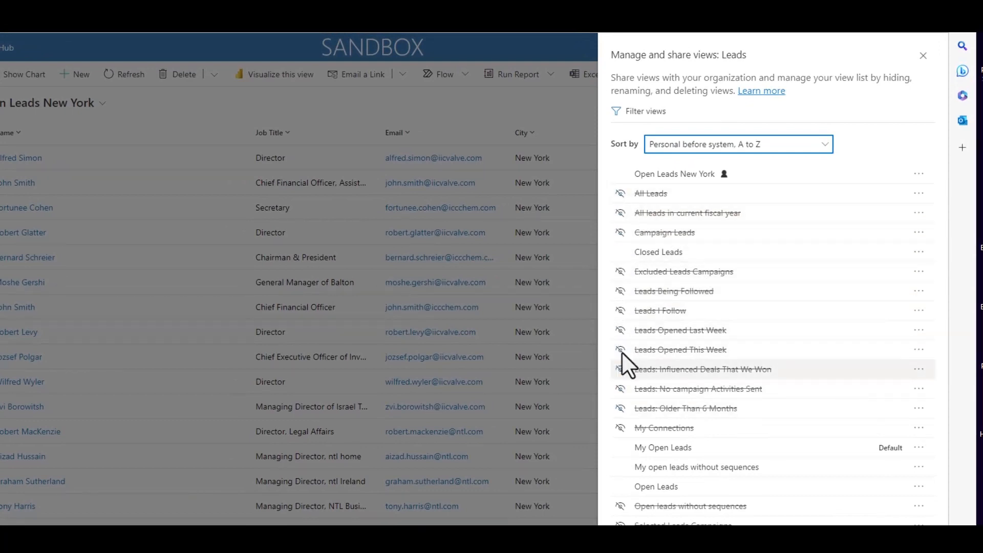
{"action": "left_click", "coordinate": [620, 467]}
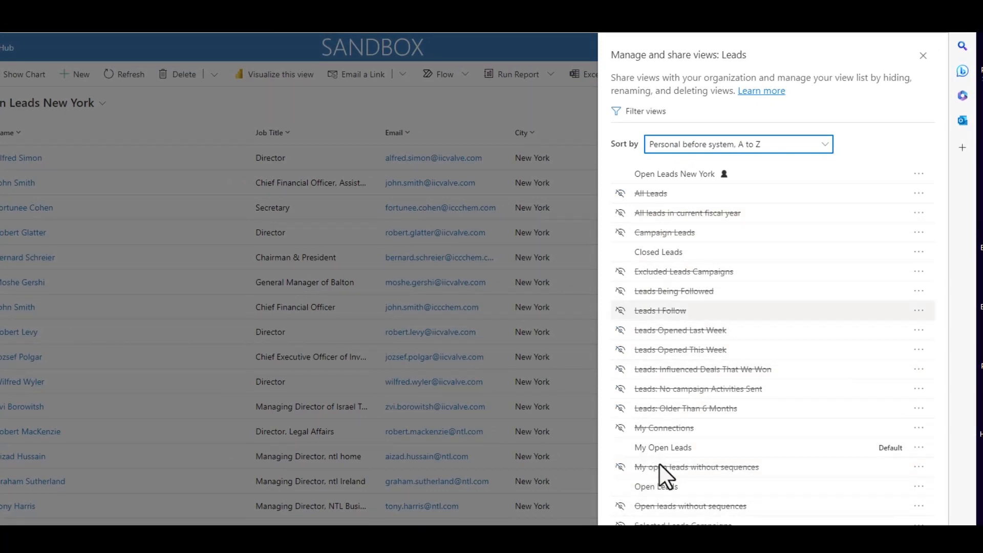
{"action": "left_click", "coordinate": [621, 252]}
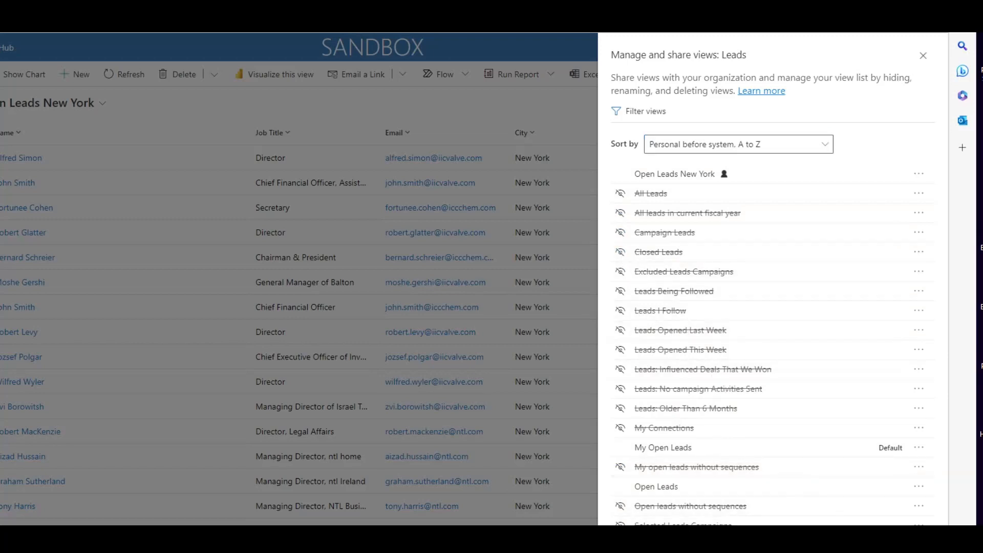
{"action": "key", "text": "Escape"}
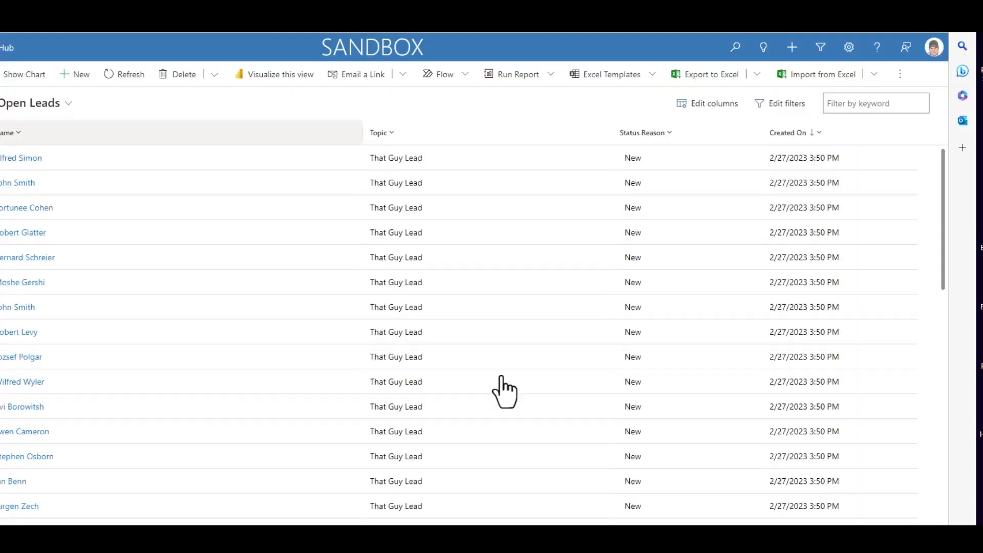
Open the sharing settings of the personal view Open Leads New York and add the team org0804ca99.
{"action": "left_click", "coordinate": [66, 103]}
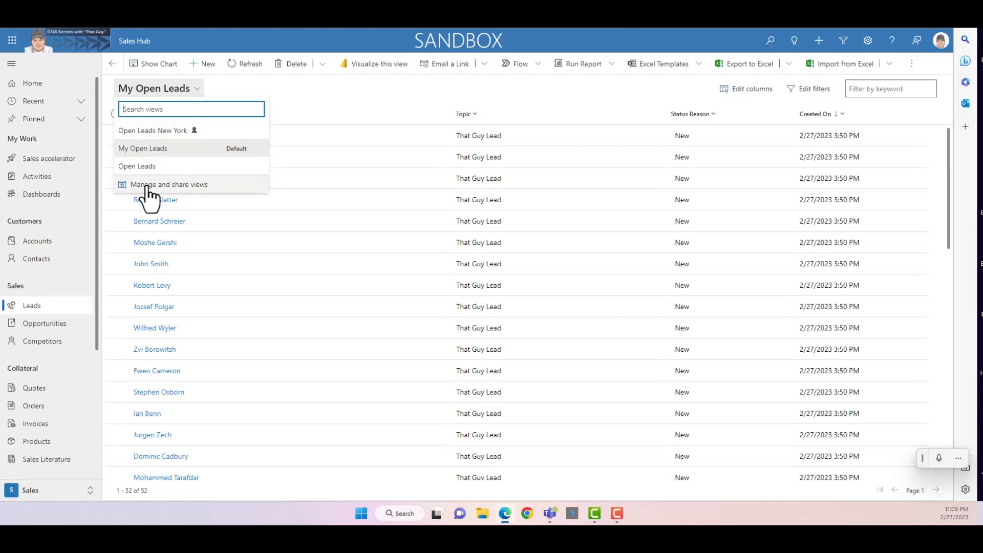
{"action": "left_click", "coordinate": [211, 184]}
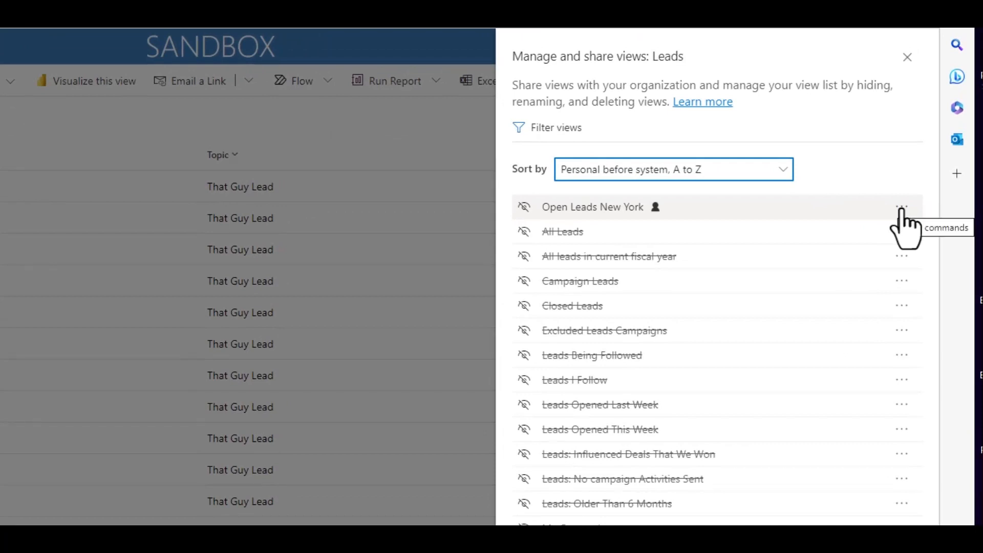
{"action": "left_click", "coordinate": [901, 207]}
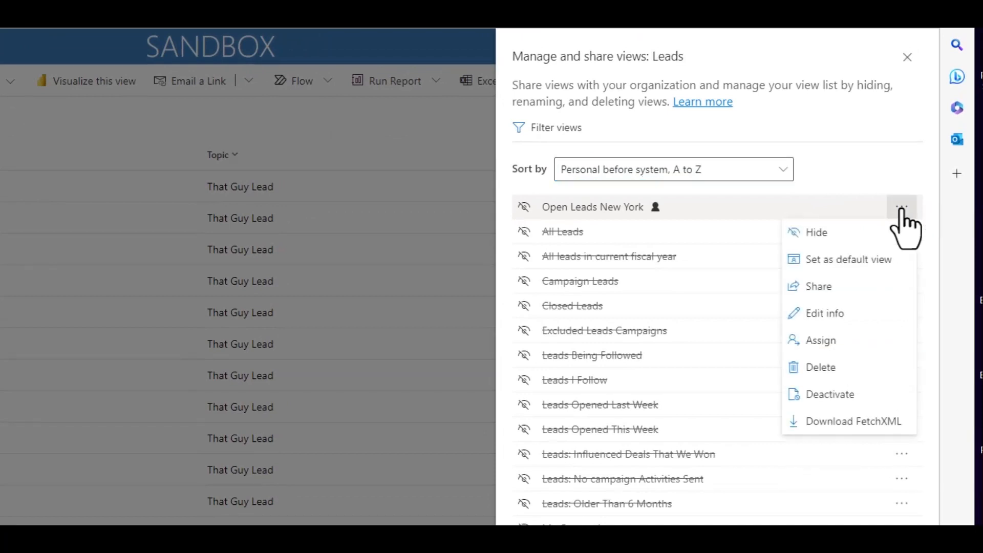
{"action": "left_click", "coordinate": [819, 288]}
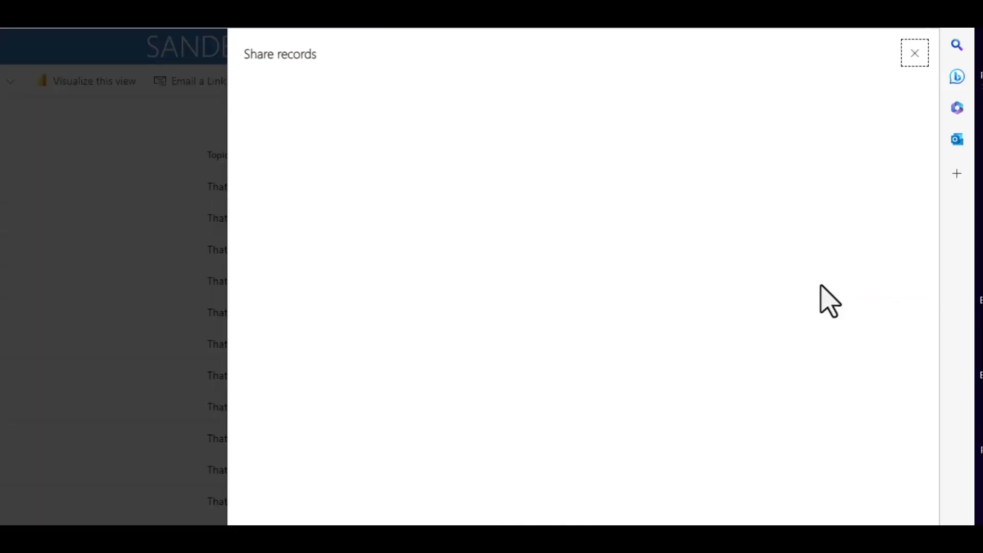
{"action": "left_click", "coordinate": [296, 159]}
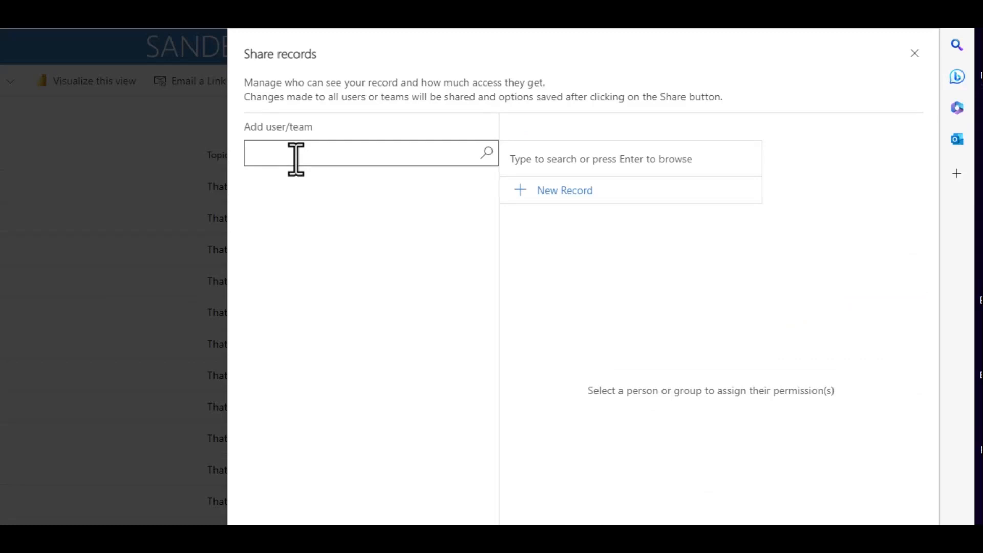
{"action": "left_click", "coordinate": [487, 154]}
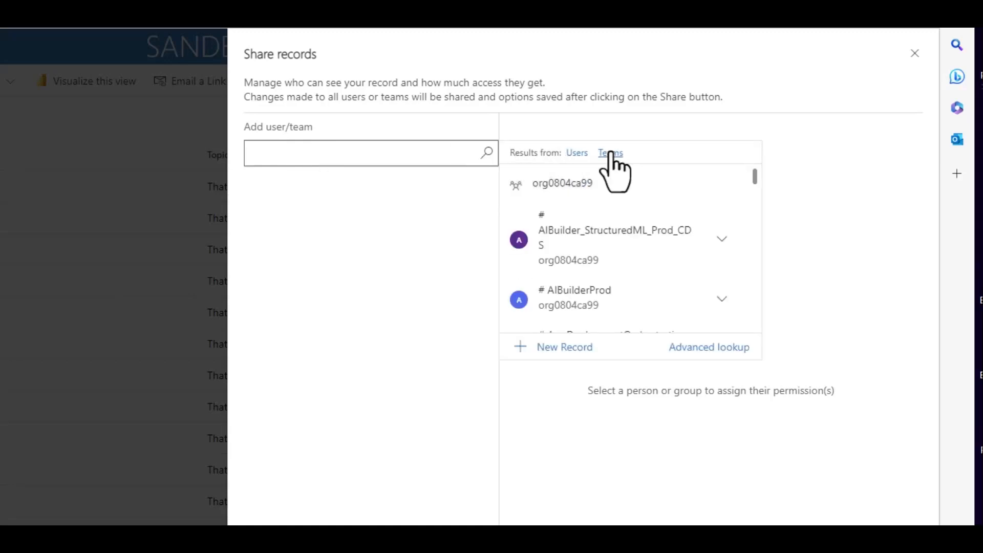
{"action": "left_click", "coordinate": [611, 154]}
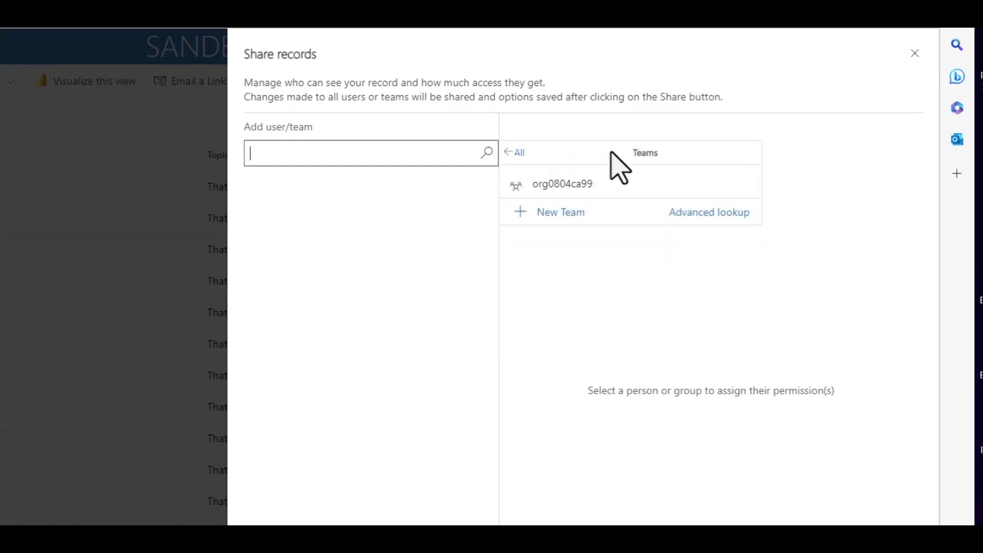
{"action": "left_click", "coordinate": [593, 183]}
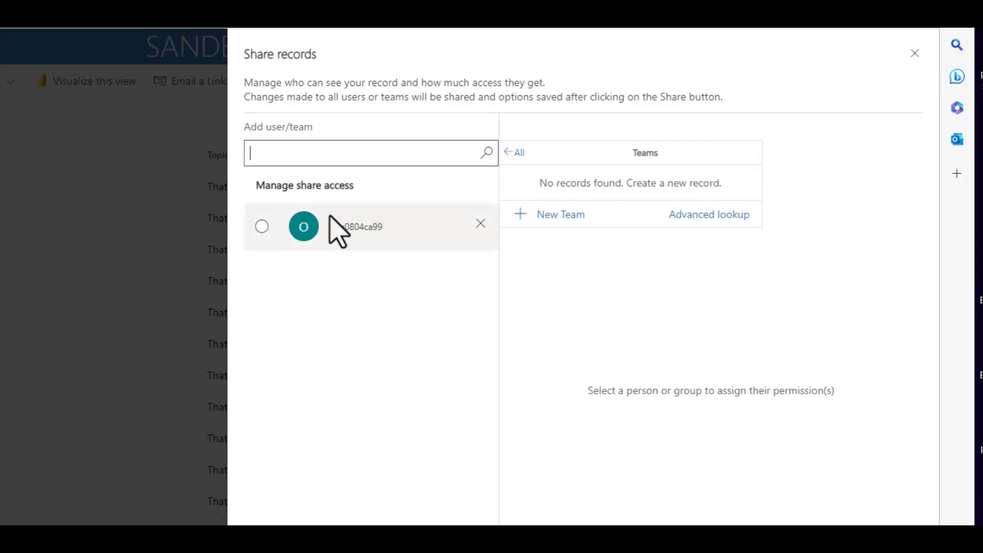
Grant the added team Read, Write, Append, Append to and Share permissions, share the view, and close the view management.
{"action": "left_click", "coordinate": [261, 227]}
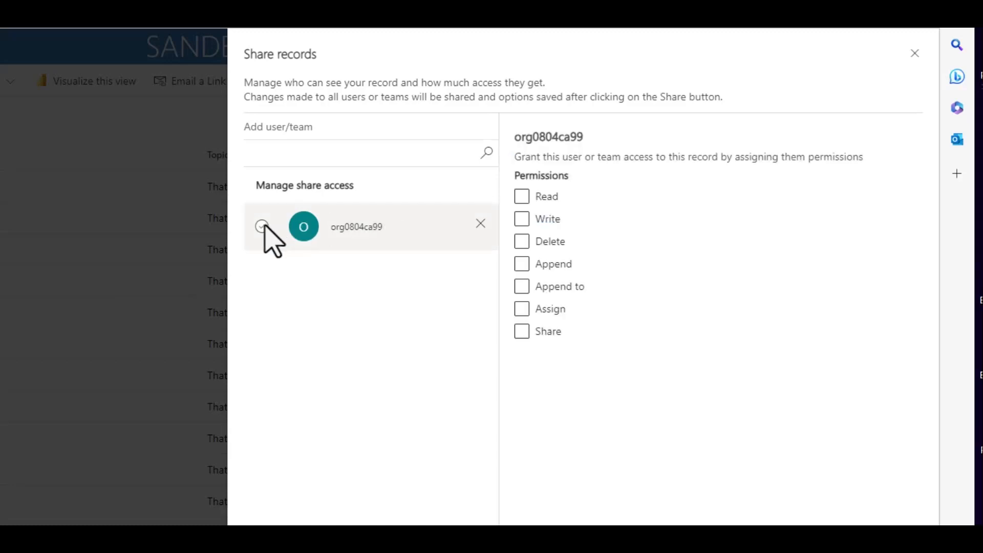
{"action": "left_click", "coordinate": [522, 197]}
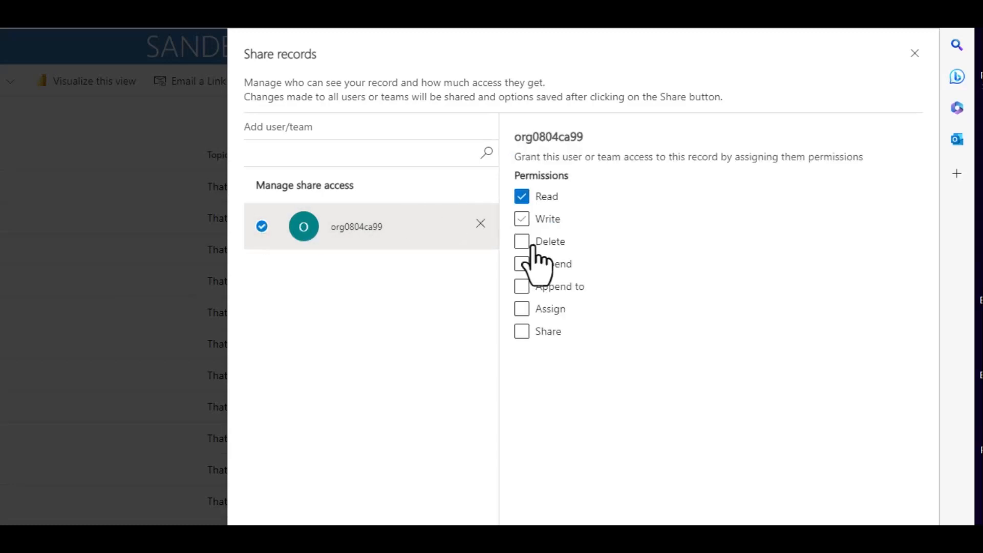
{"action": "left_click", "coordinate": [522, 219]}
{"action": "left_click", "coordinate": [522, 263]}
{"action": "left_click", "coordinate": [521, 286]}
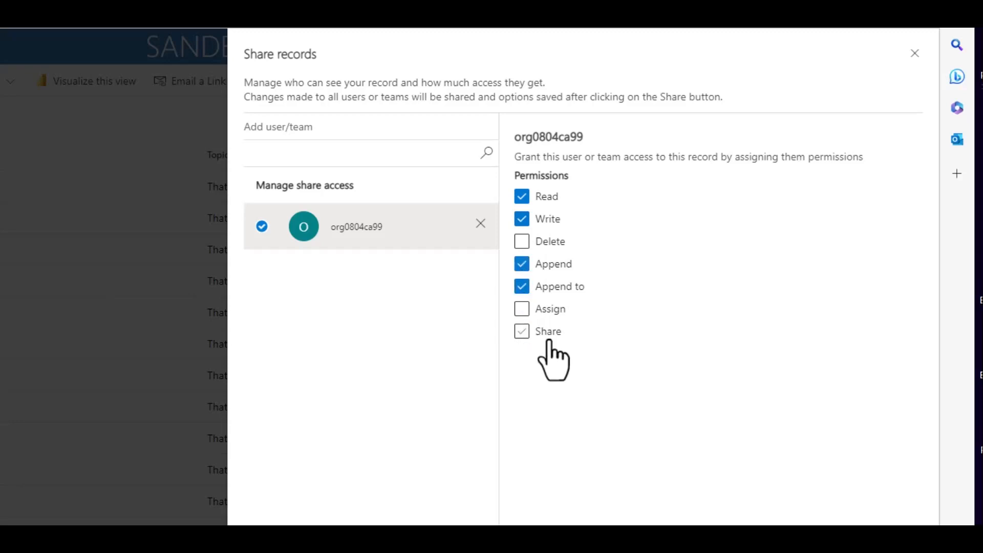
{"action": "left_click", "coordinate": [549, 338]}
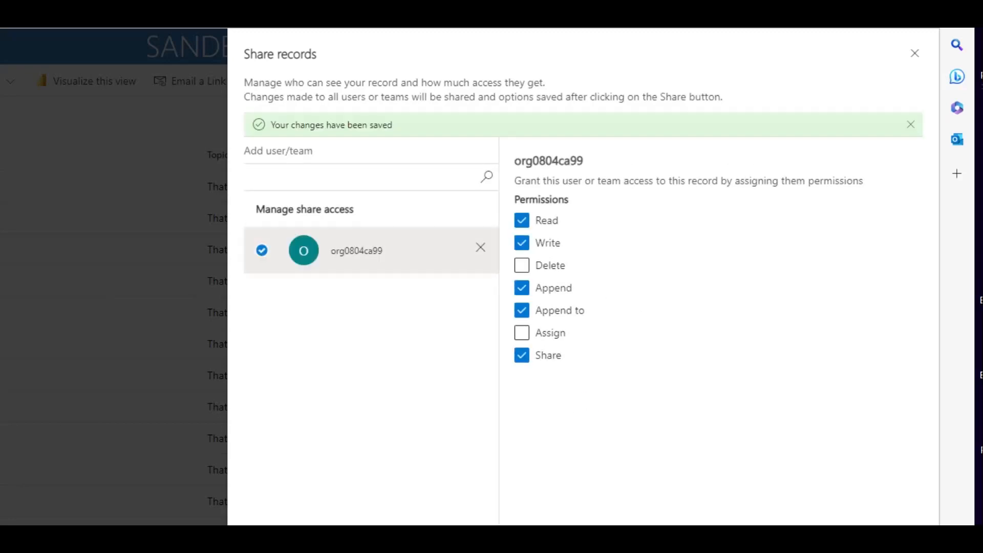
{"action": "left_click", "coordinate": [914, 54]}
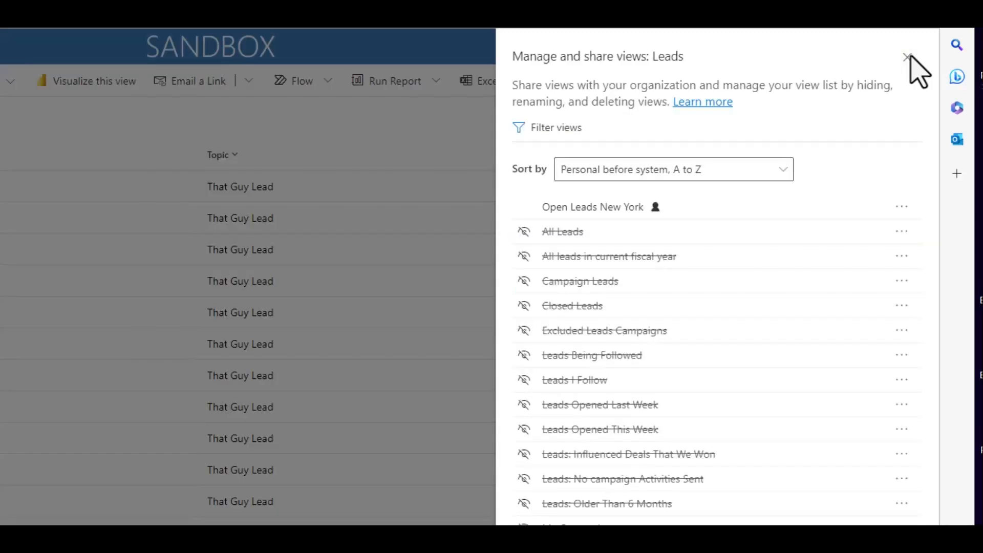
{"action": "left_click", "coordinate": [927, 49]}
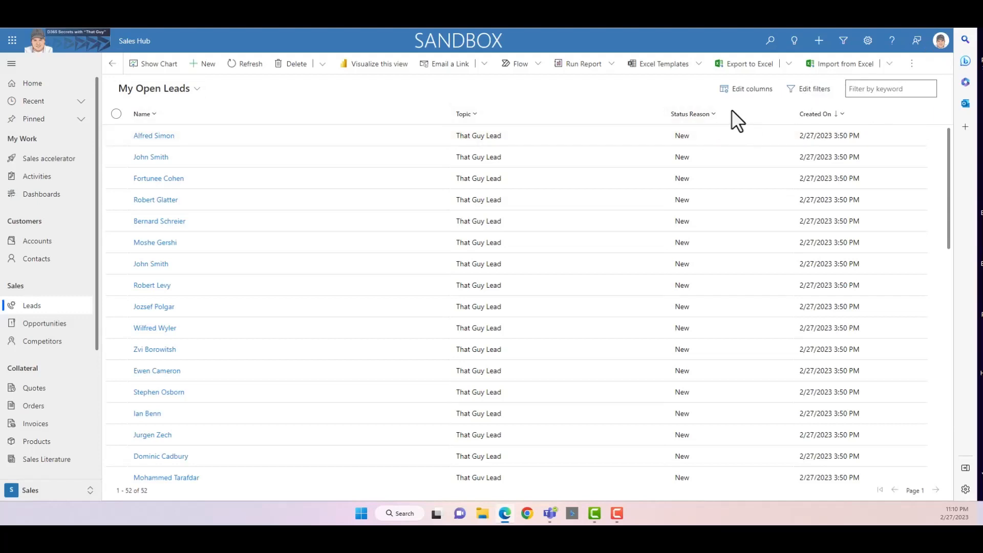
{"action": "left_click", "coordinate": [788, 64]}
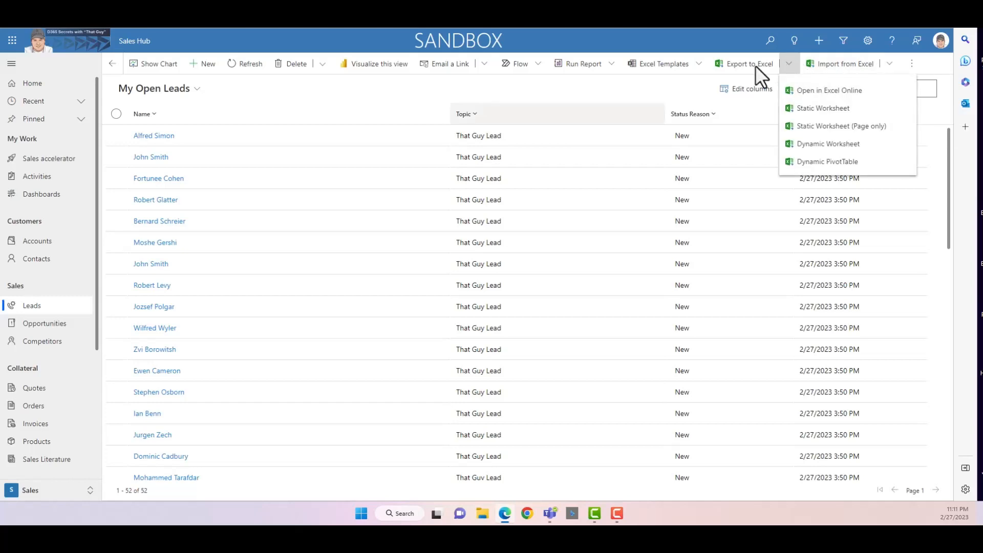
{"action": "left_click", "coordinate": [584, 94]}
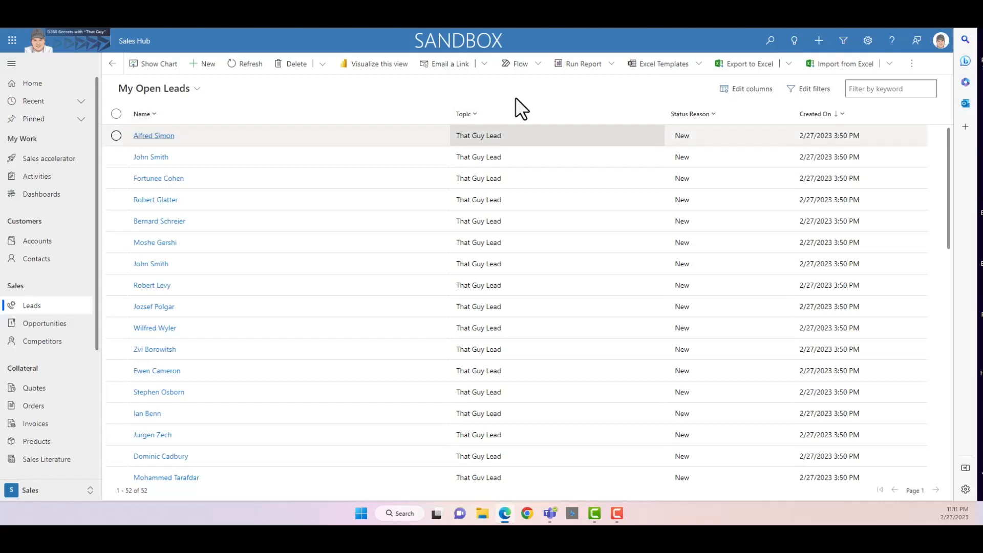
Switch the leads list to the Open Leads New York view and check which views are offered for selection.
{"action": "left_click", "coordinate": [194, 90]}
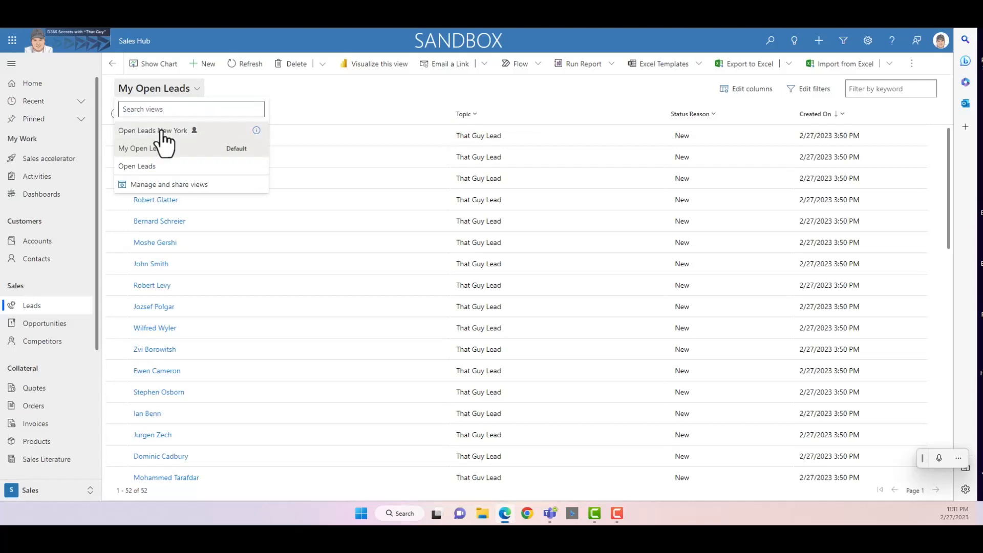
{"action": "left_click", "coordinate": [163, 131]}
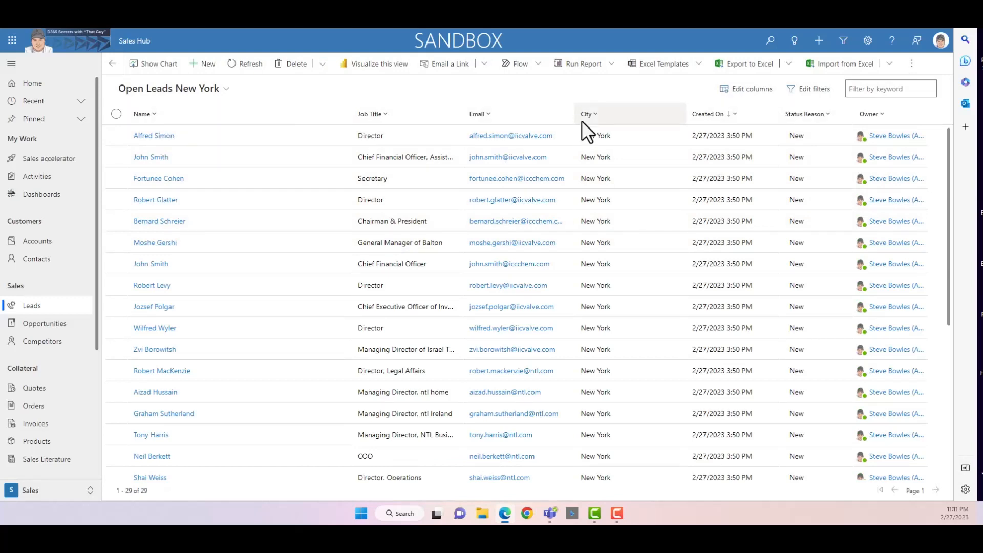
{"action": "left_click", "coordinate": [222, 88]}
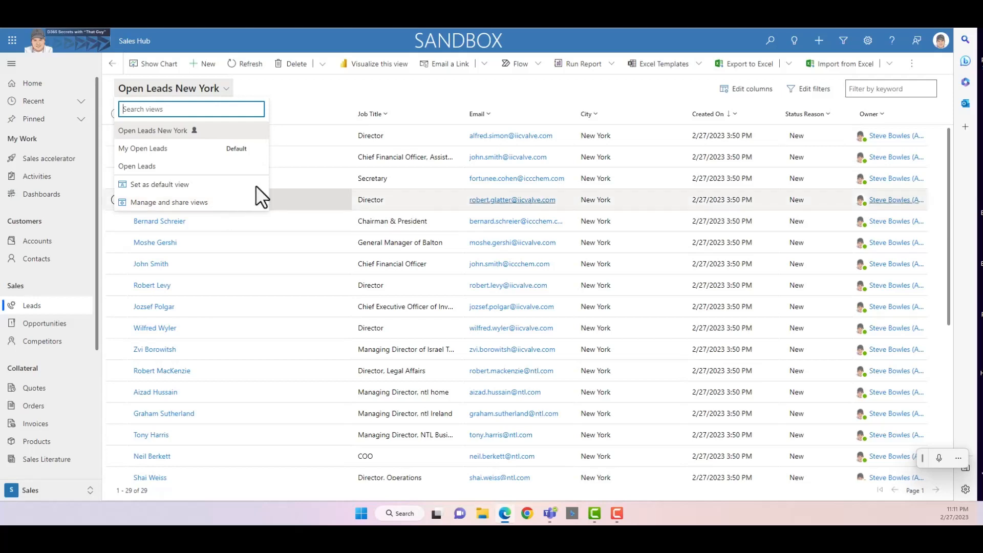
{"action": "left_click", "coordinate": [378, 109]}
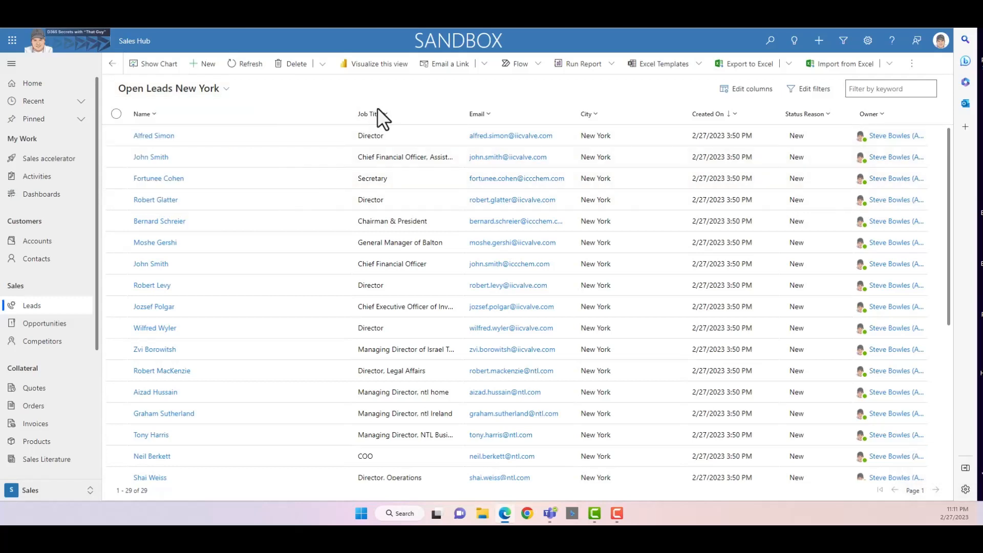